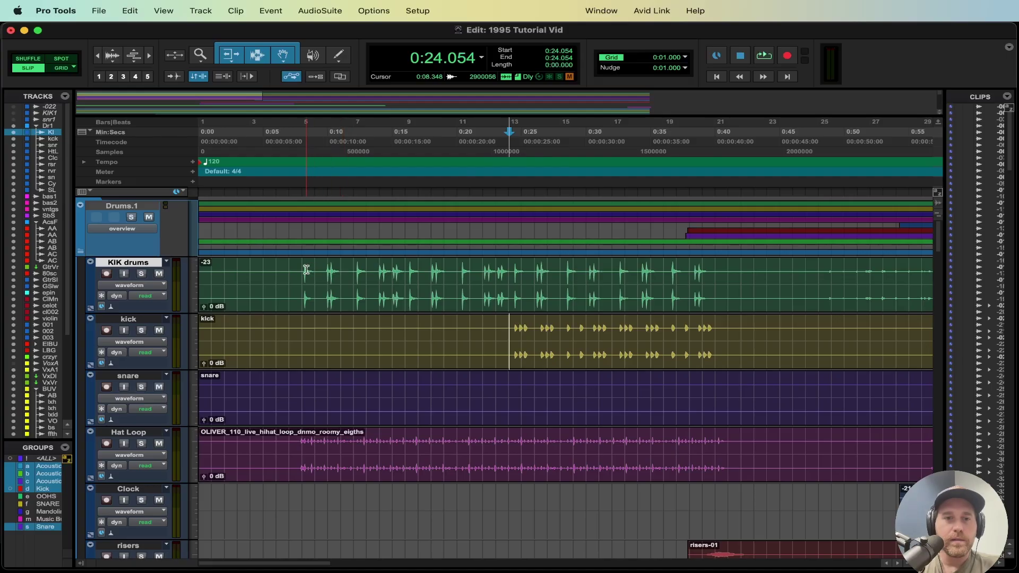
Audition the KIK drums intro from its first hits at about 0:08.
scroll(660, 296, "right", 5)
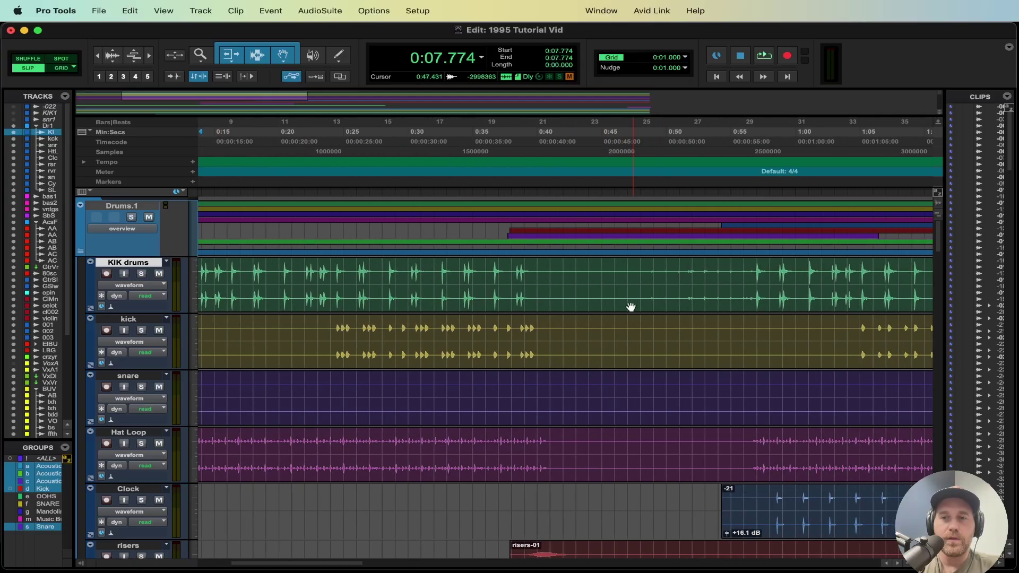
scroll(632, 305, "left", 5)
left_click(310, 274)
key("space")
scroll(419, 319, "right", 2)
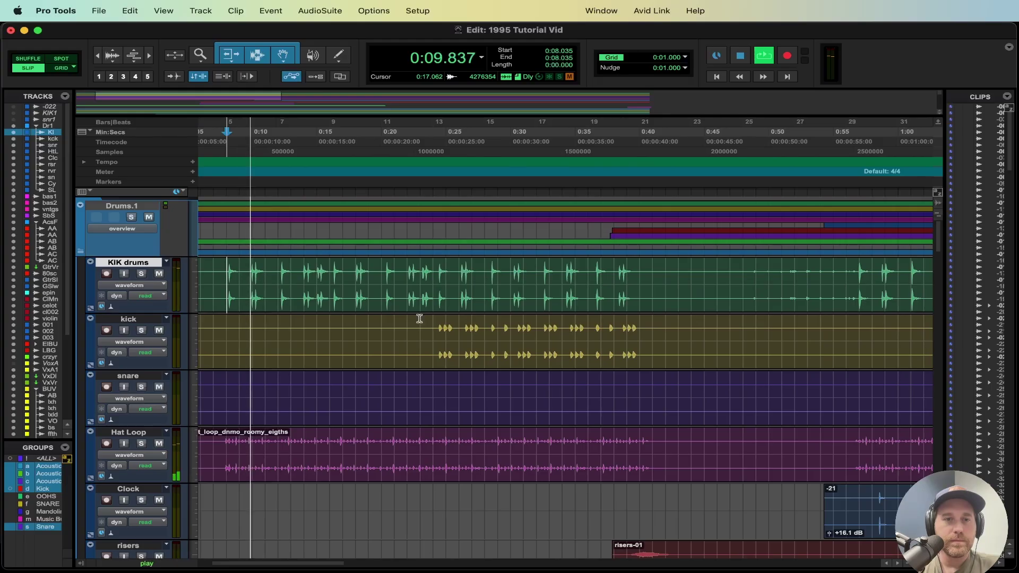
key("space")
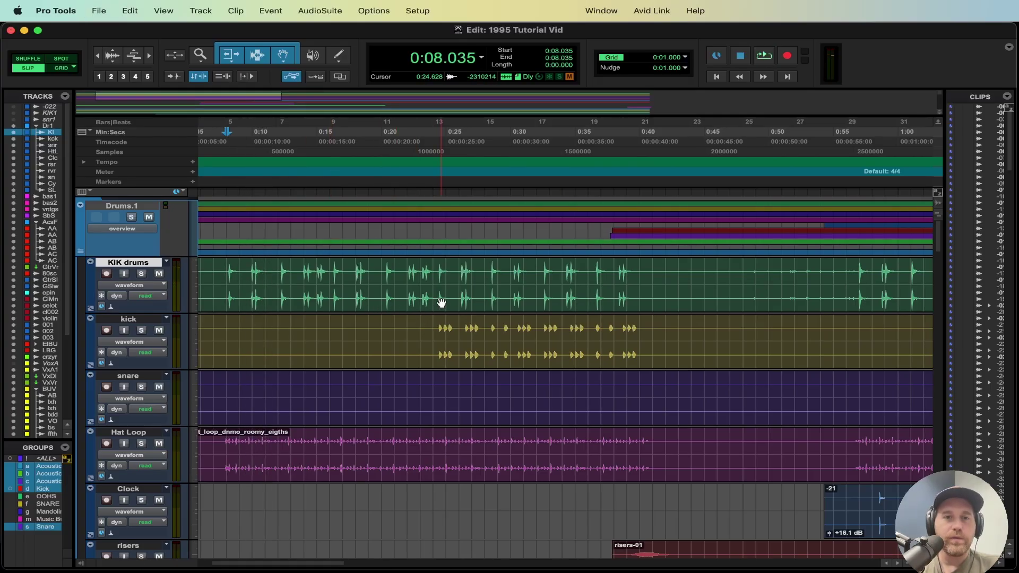
scroll(440, 300, "right", 1)
scroll(357, 297, "right", 4)
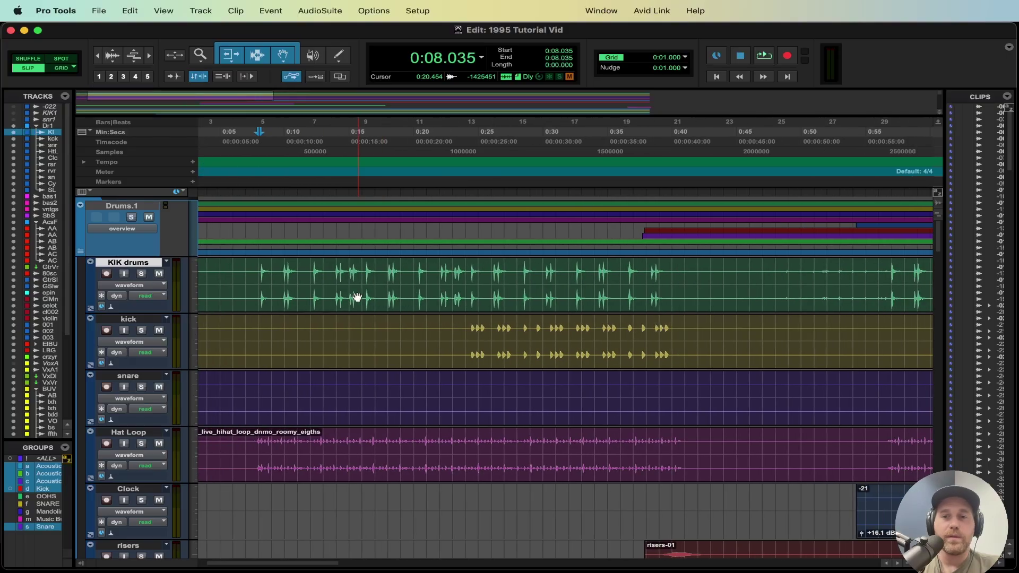
Audition the quiet passage between the main hits on the KIK drums track from about 0:51.
left_click(626, 267)
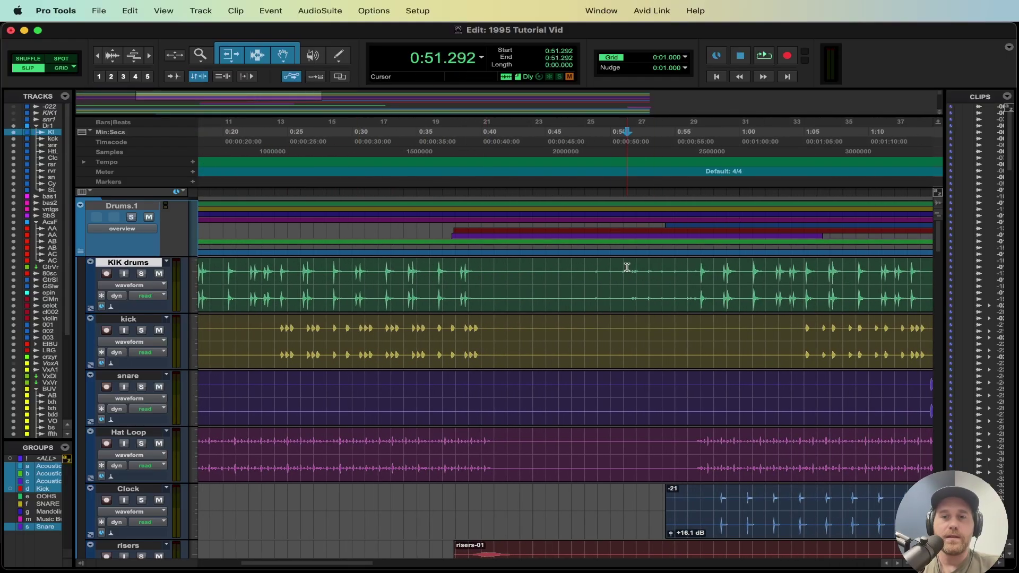
key("space")
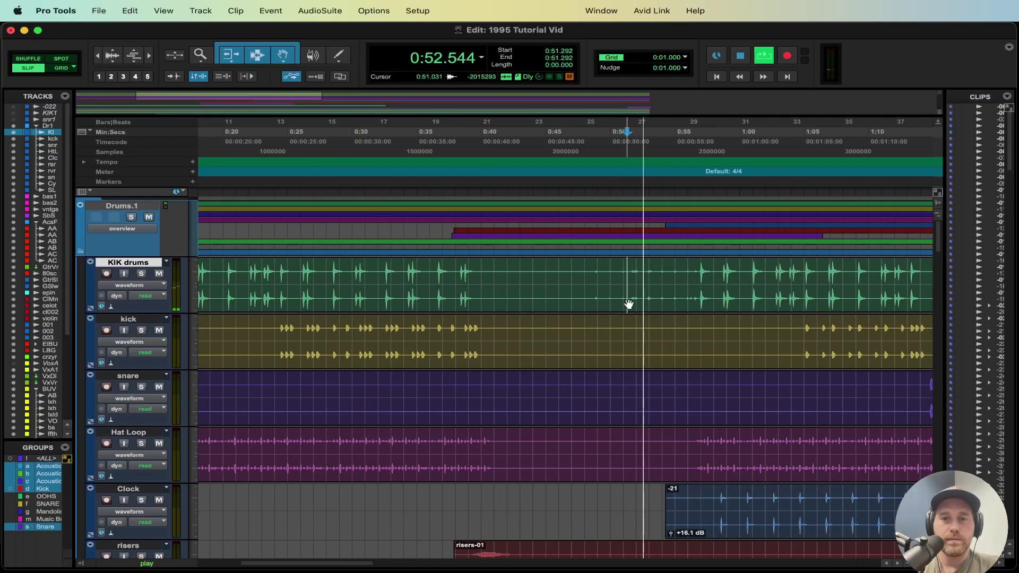
key("space")
left_click(477, 291)
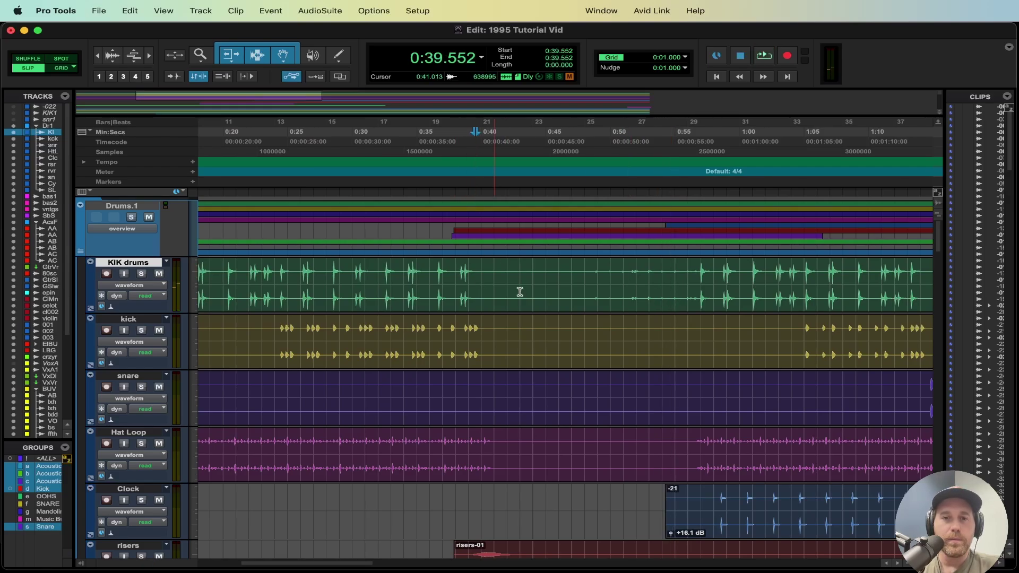
scroll(530, 291, "right", 2)
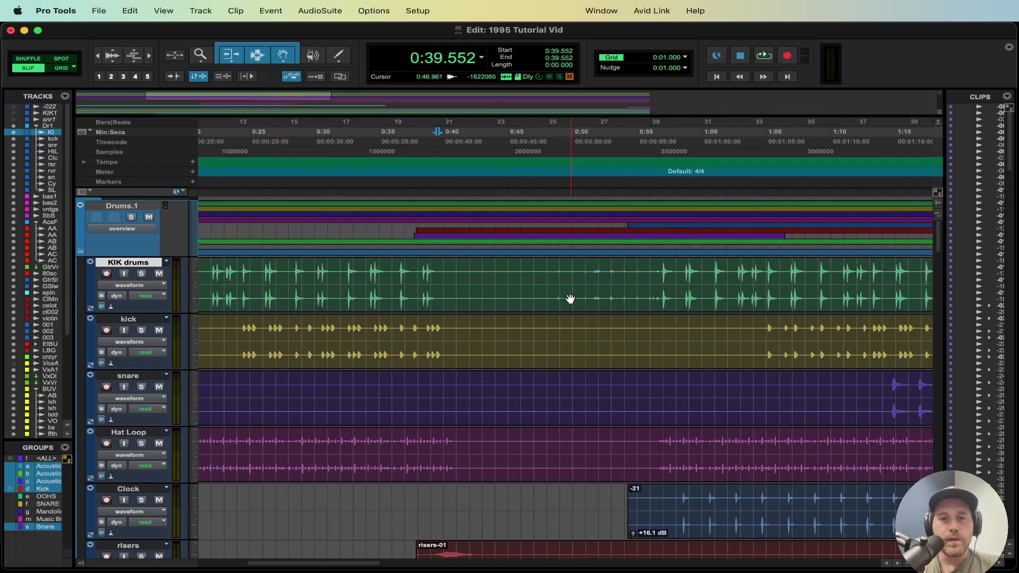
Save the session and play the KIK drums intro again from about 0:08.
scroll(477, 314, "left", 5)
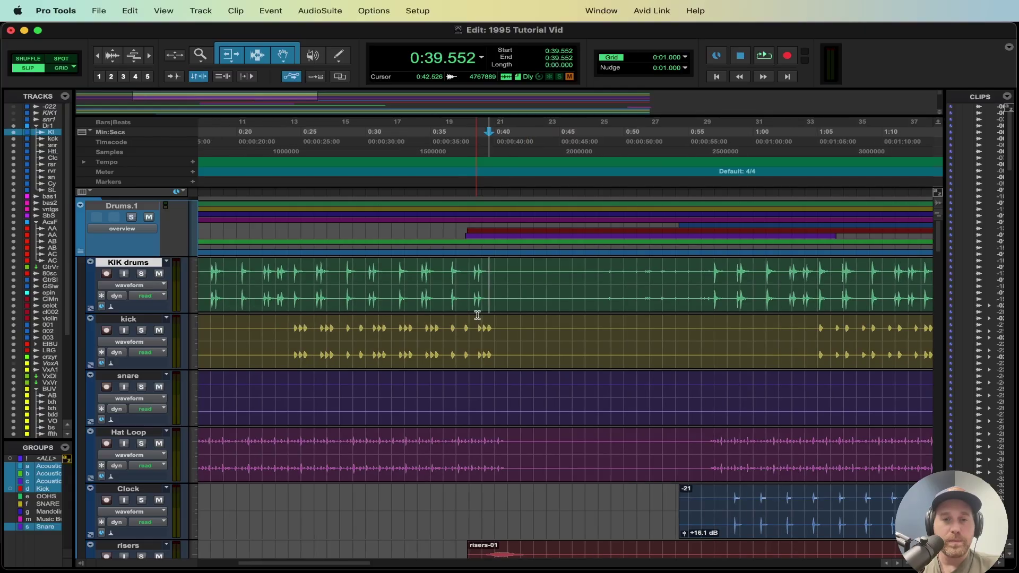
scroll(454, 303, "left", 3)
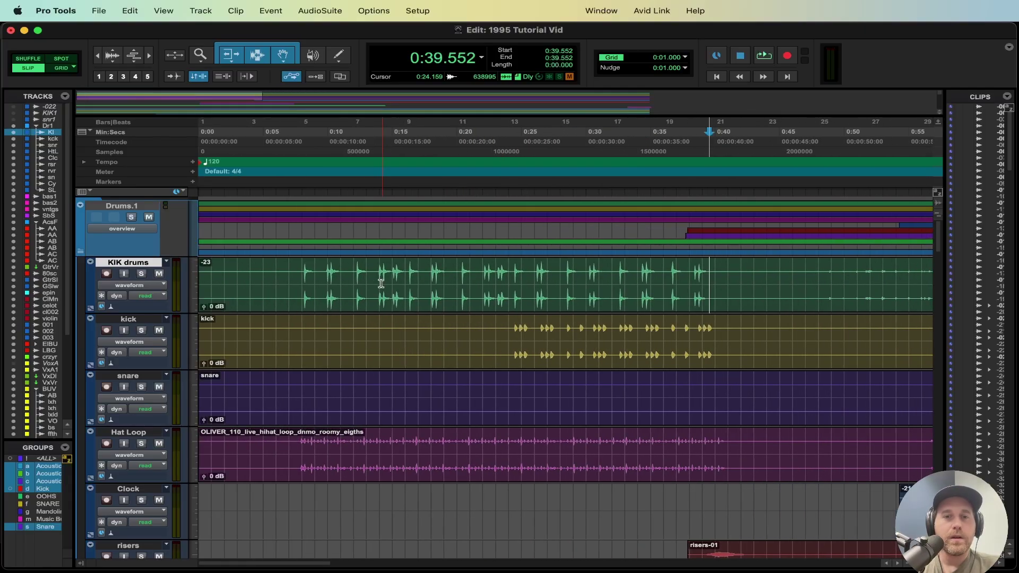
left_click(302, 272)
key("super+s")
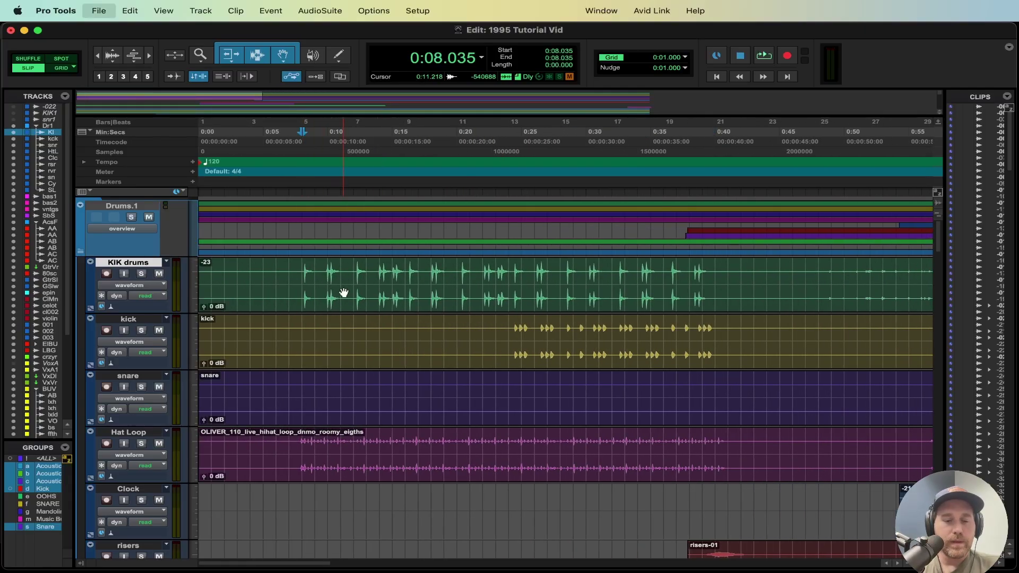
key("space")
key("space")
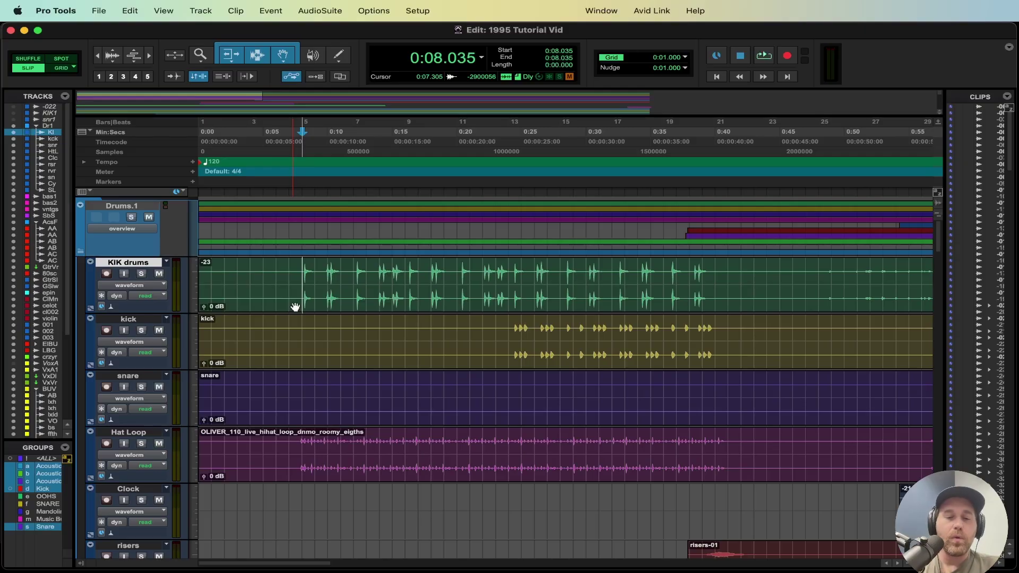
Make one duplicate of the KIK drums track with all its data and name it Kik Dup.
right_click(149, 266)
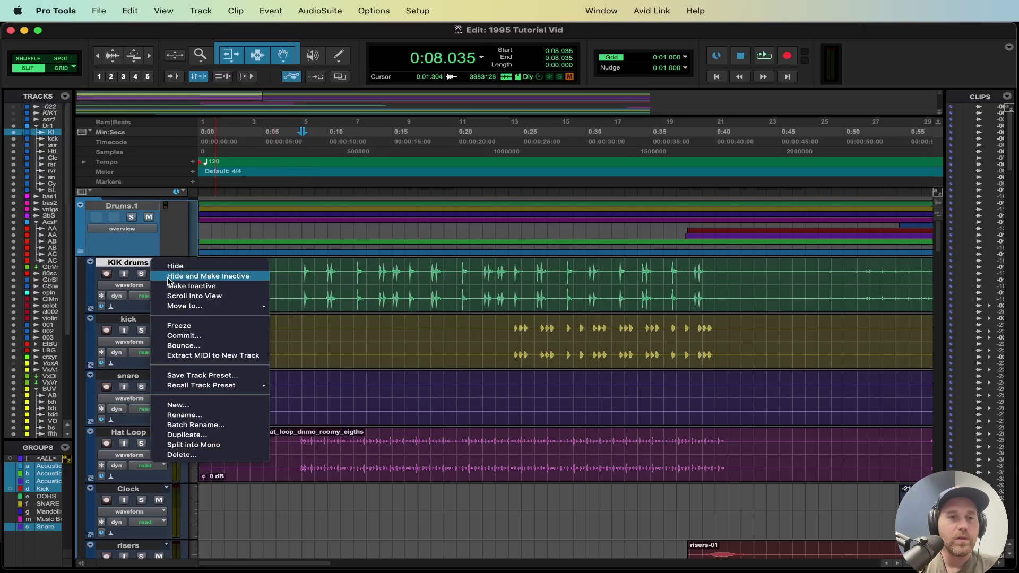
left_click(222, 435)
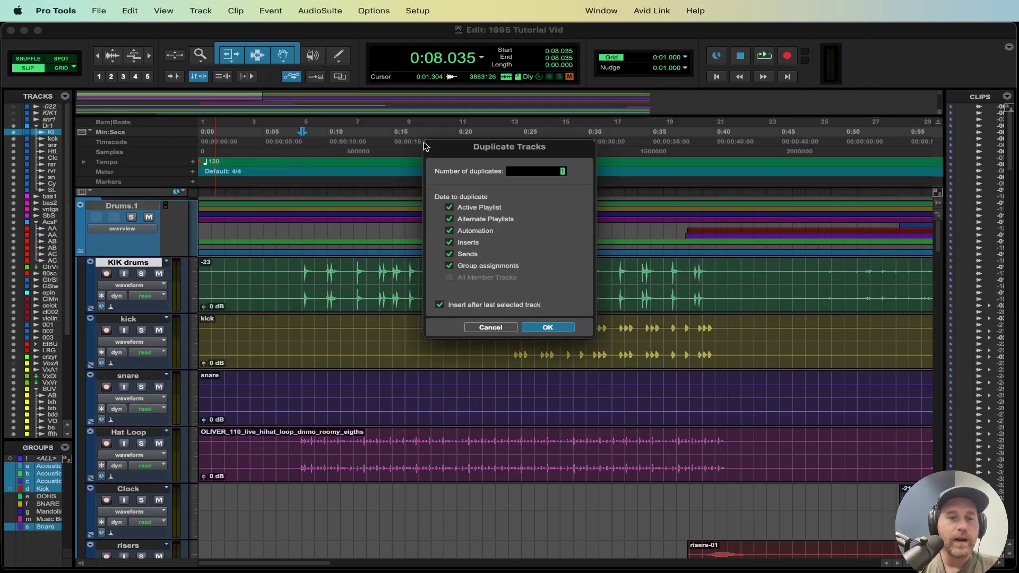
left_click(546, 327)
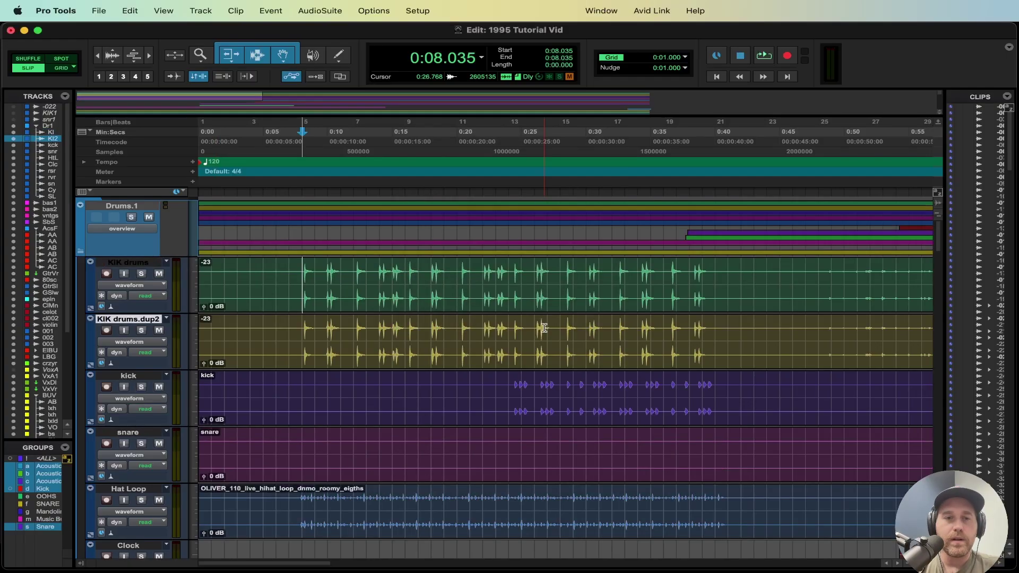
double_click(113, 321)
type("Kik Du")
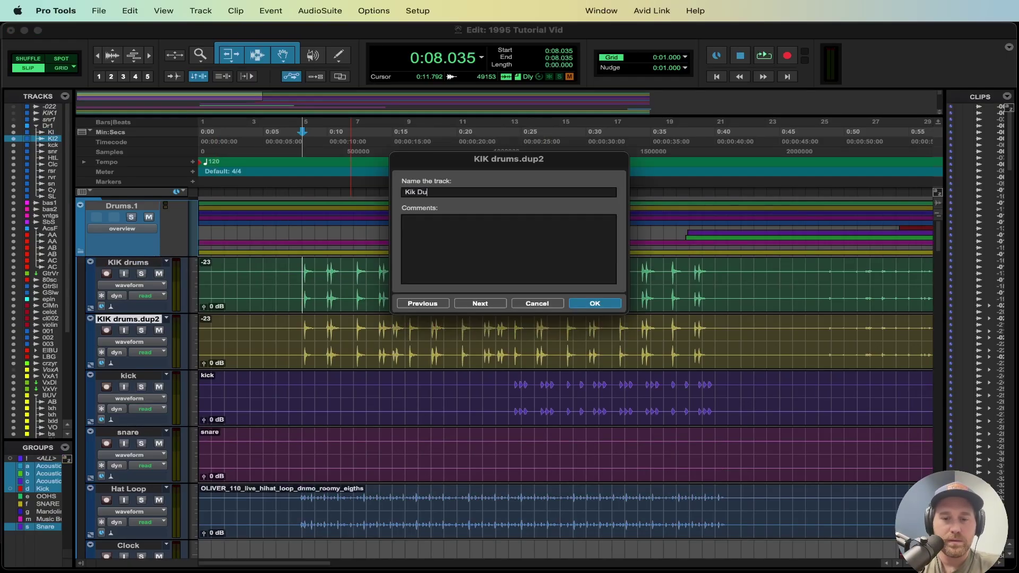
type("p")
key("Return")
Lower the Kik Dup fader fully in the mixer and, with the Kick group disabled, reset the KIK drums fader to 0.0 dB.
key("super+equal")
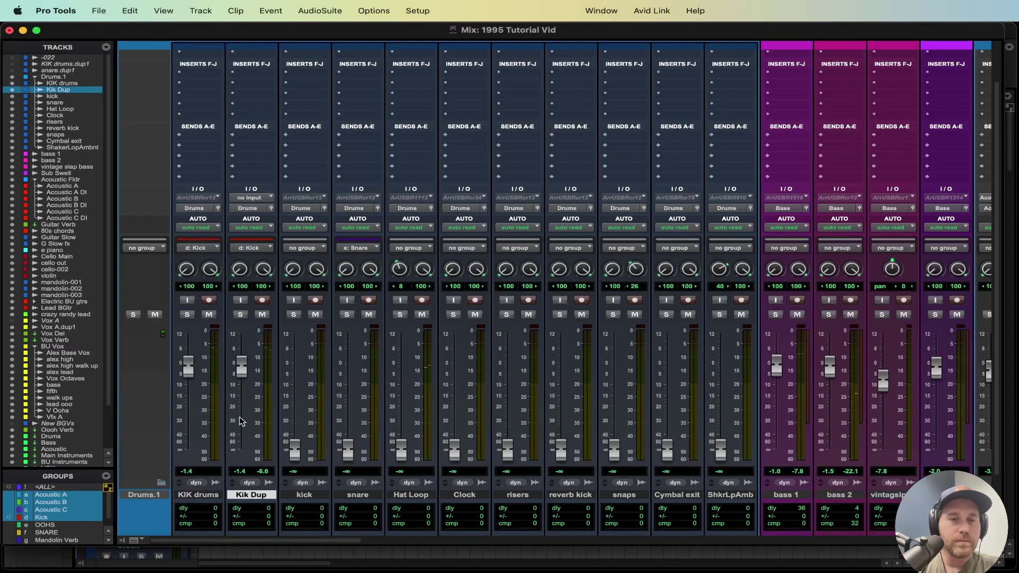
left_click_drag(242, 365, 240, 496)
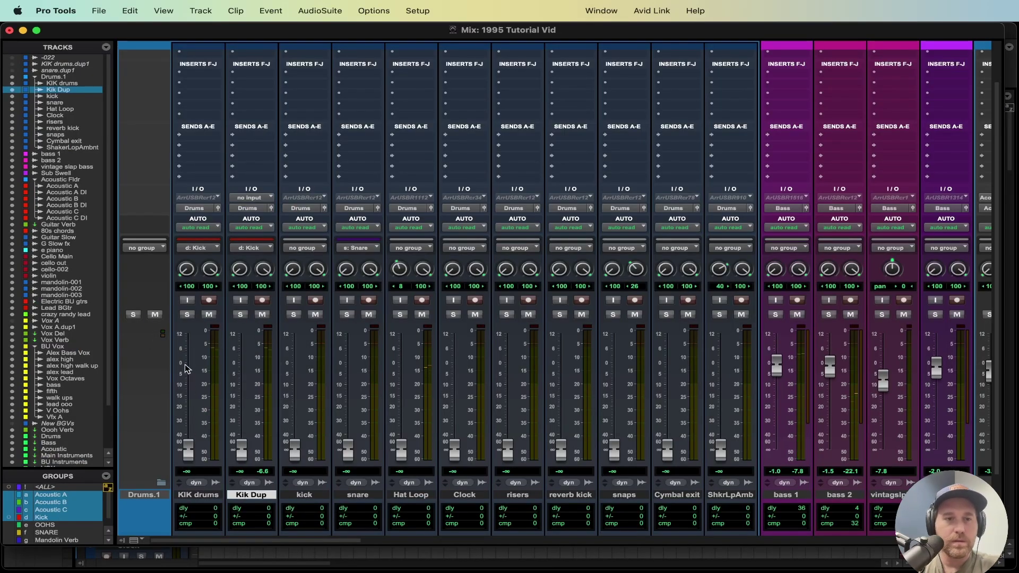
key("d")
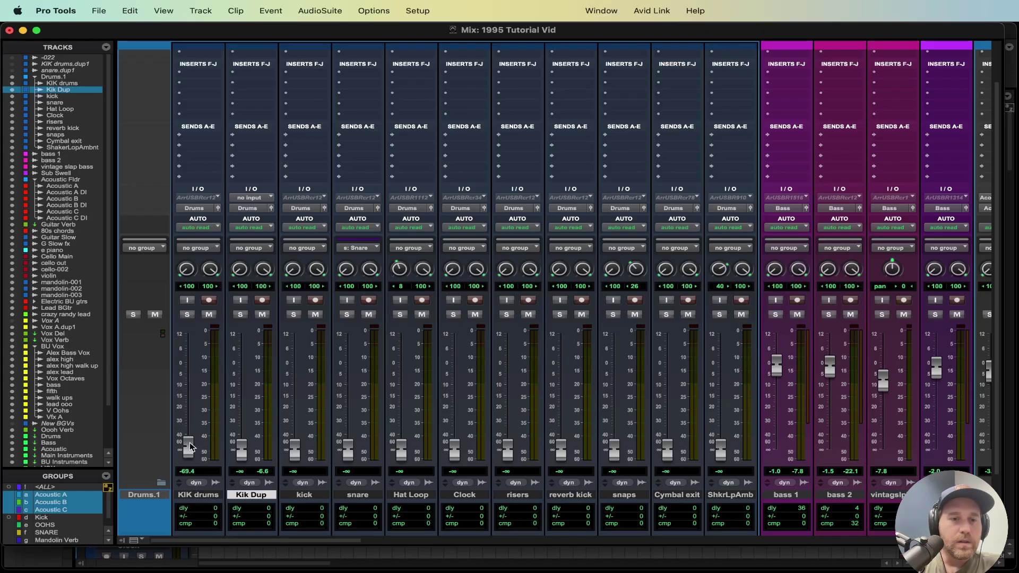
left_click(189, 449, "alt")
key("space")
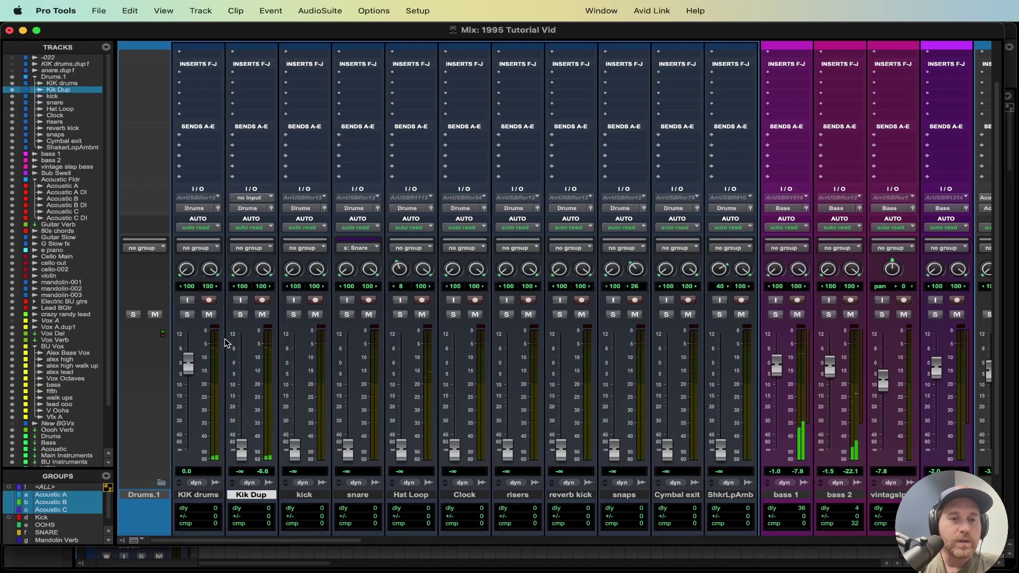
scroll(224, 339, "up", 2)
Create one stereo audio track below Kik Dup and name it Kik Cymbals.
key("super+equal")
scroll(235, 339, "down", 3)
scroll(233, 338, "up", 3)
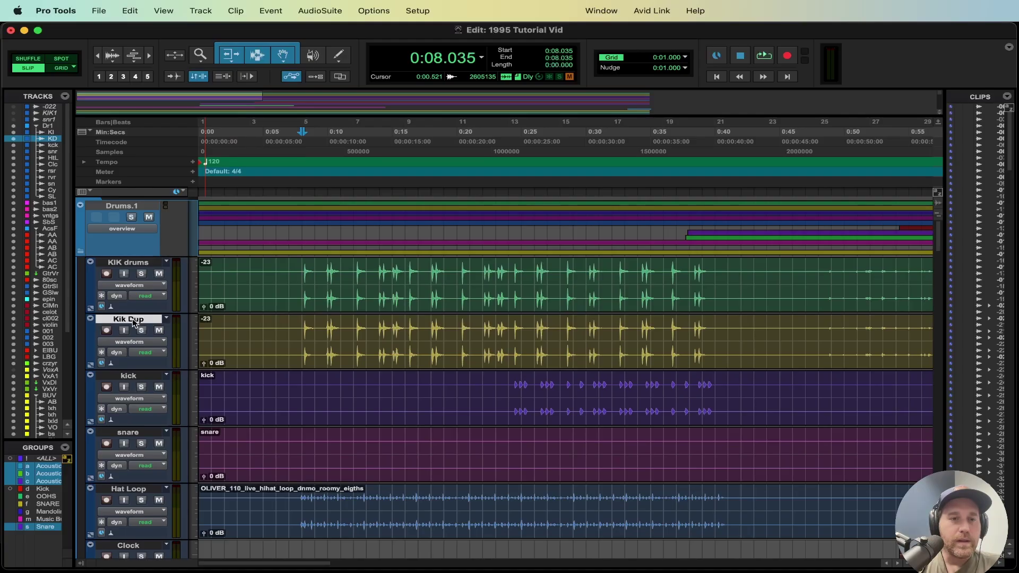
key("super+shift+n")
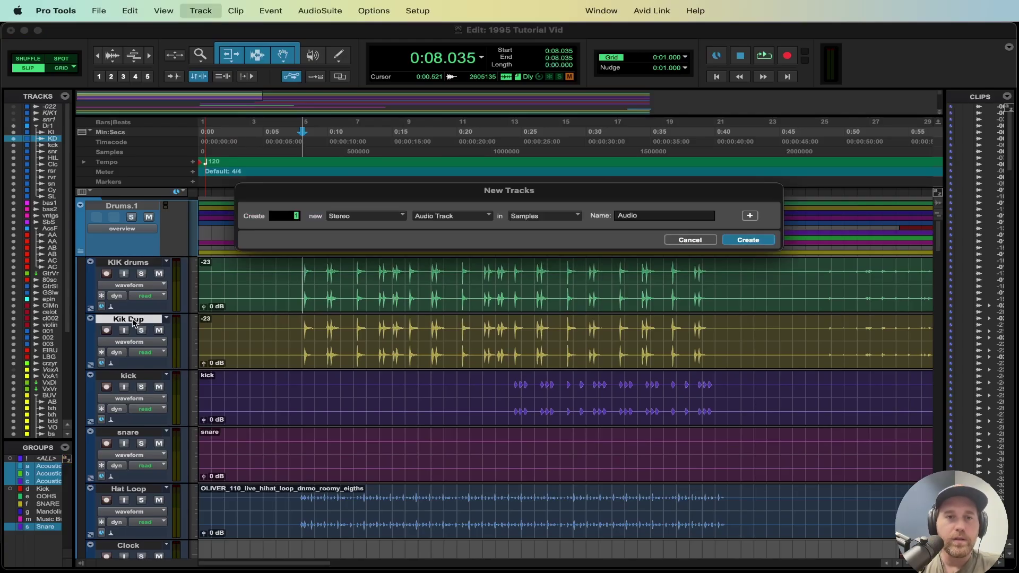
key("Return")
double_click(129, 377)
type("Kik Cymbals")
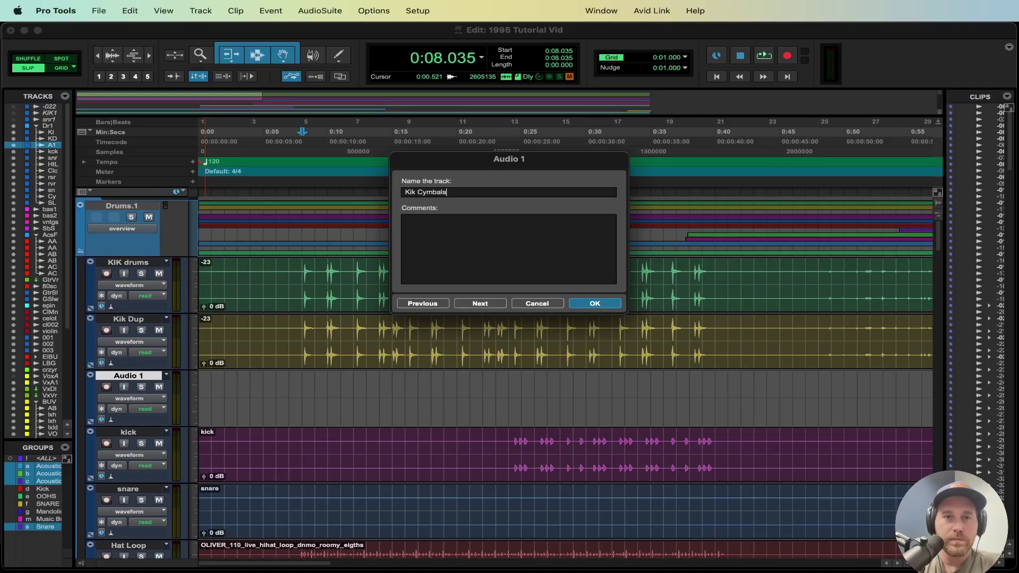
key("Return")
Split the Kik Dup clip at about 0:39.7 and 0:56.8 and move the middle section onto Kik Cymbals at the same time.
scroll(462, 351, "right", 5)
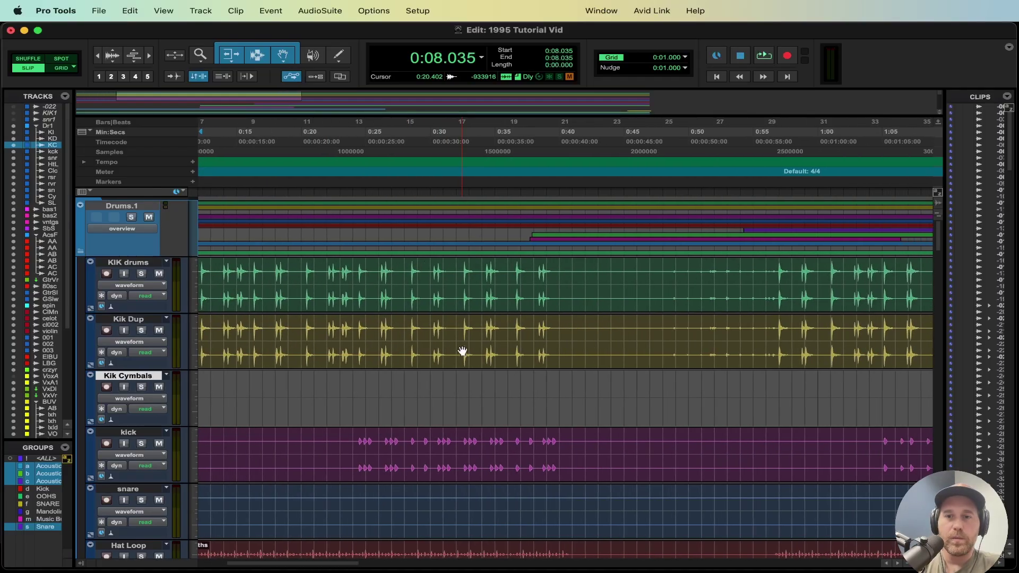
left_click(555, 327)
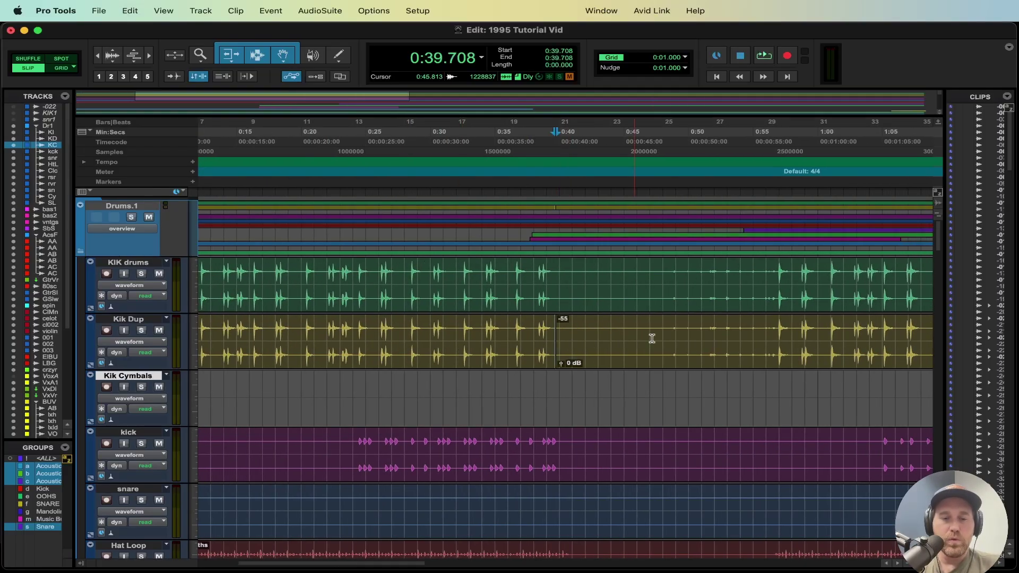
left_click(776, 326, "shift")
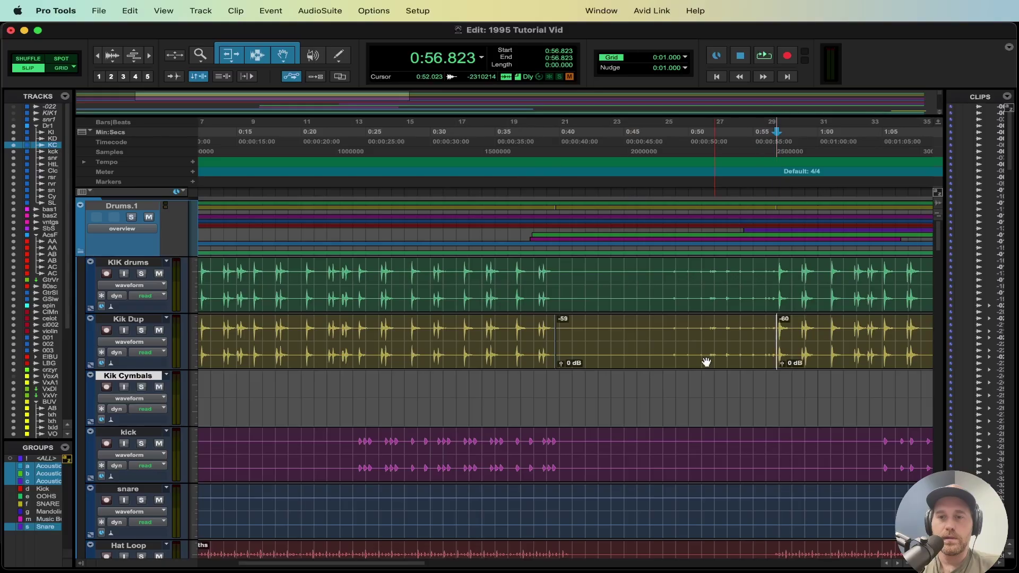
left_click_drag(700, 373, 701, 384)
Move the second quiet Kik Dup clip, between about 1:29 and 1:45.6, onto the Kik Cymbals track at the same time.
scroll(702, 384, "right", 5)
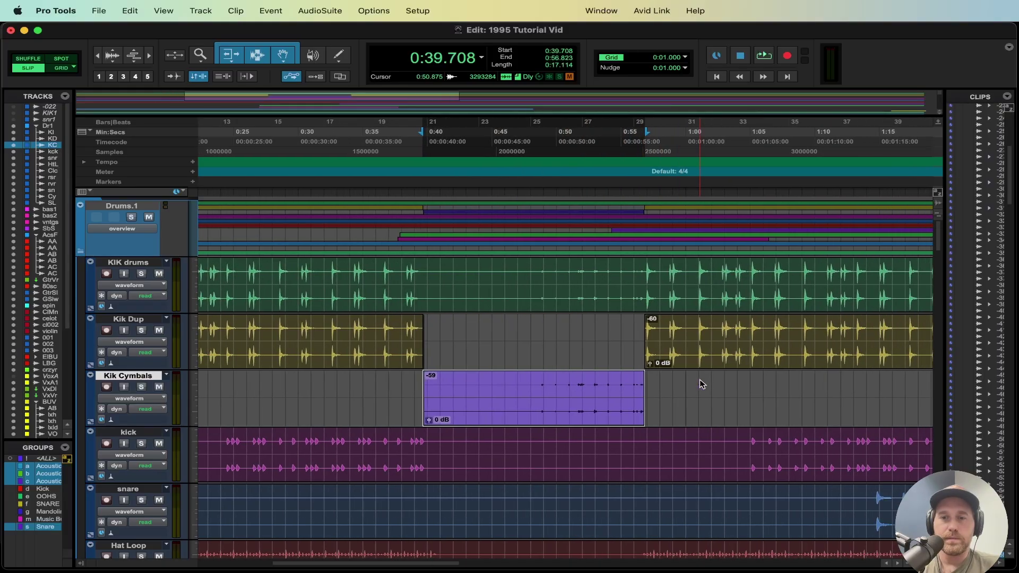
scroll(701, 385, "right", 15)
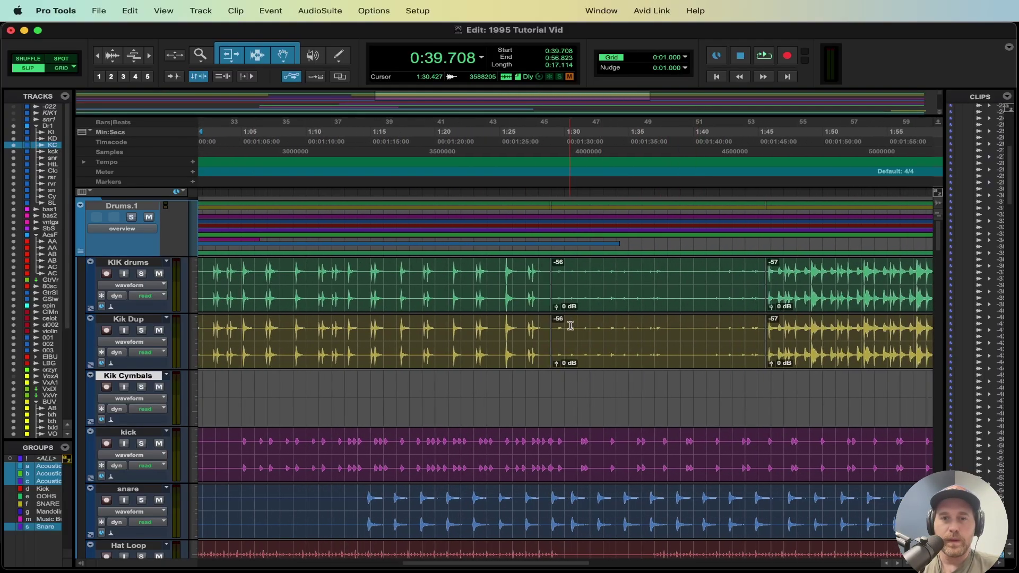
left_click(593, 368)
left_click_drag(594, 368, 596, 395)
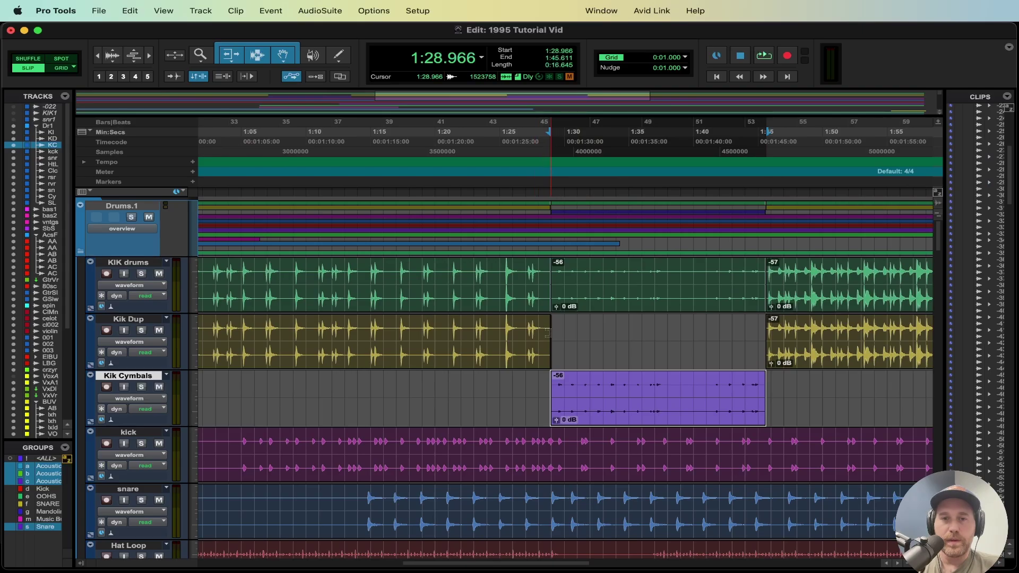
Check the remainder of the drum tracks and play the session from about 0:07.9 with the mixer displayed.
scroll(689, 366, "right", 20)
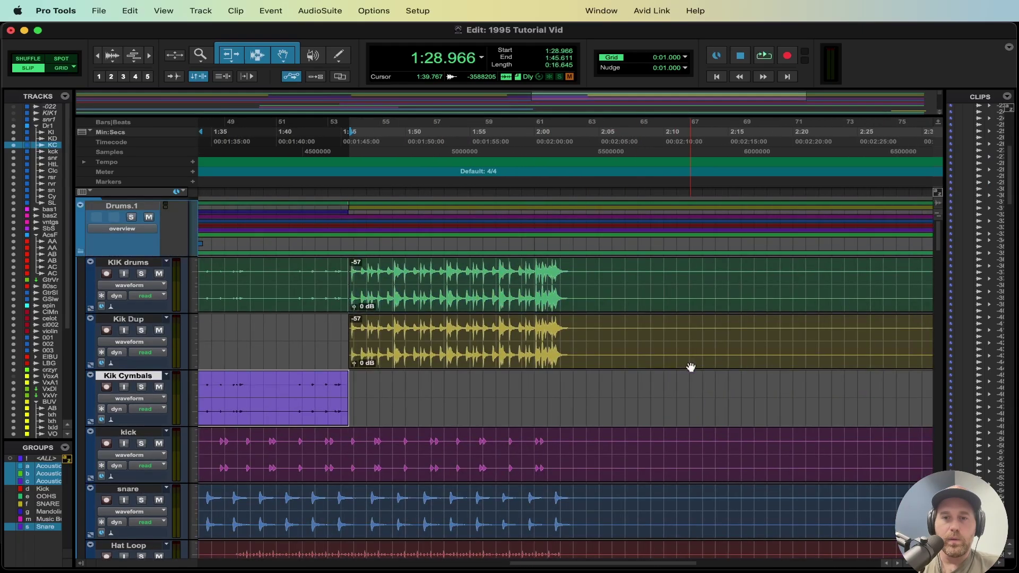
scroll(689, 367, "down", 2)
scroll(689, 367, "left", 20)
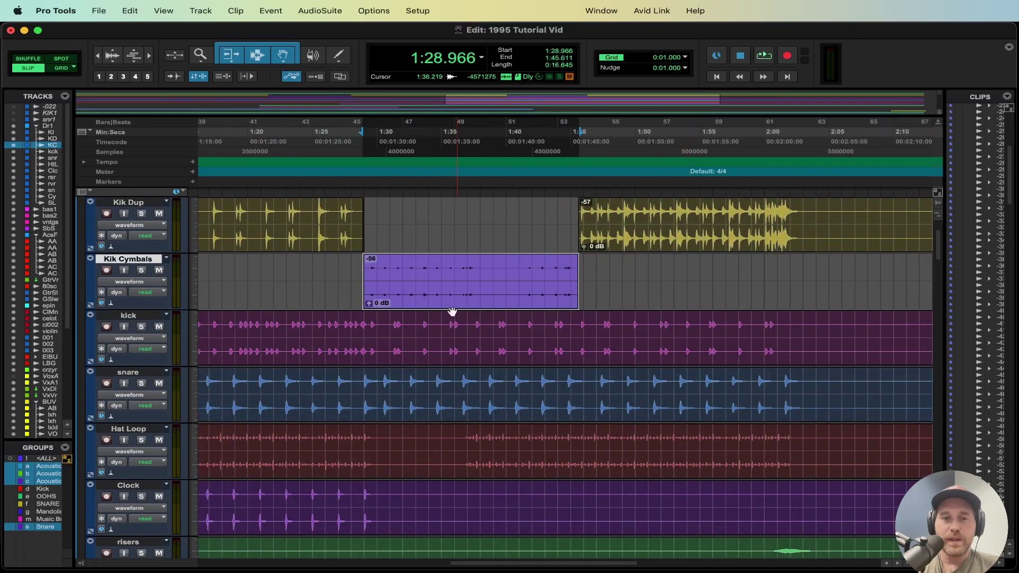
scroll(443, 310, "left", 7)
scroll(801, 348, "up", 1)
scroll(761, 341, "down", 1)
scroll(467, 313, "up", 1)
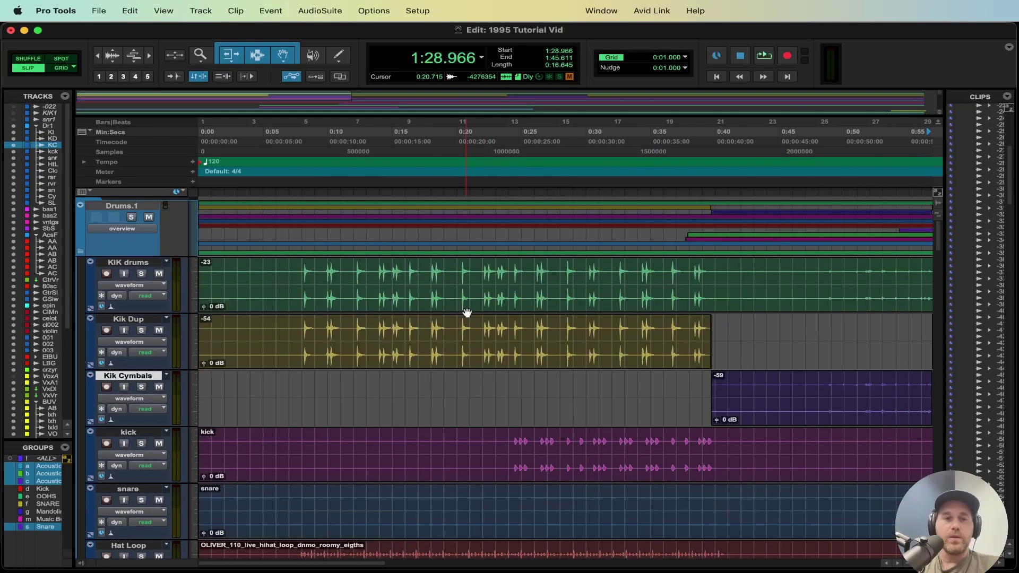
left_click(300, 276)
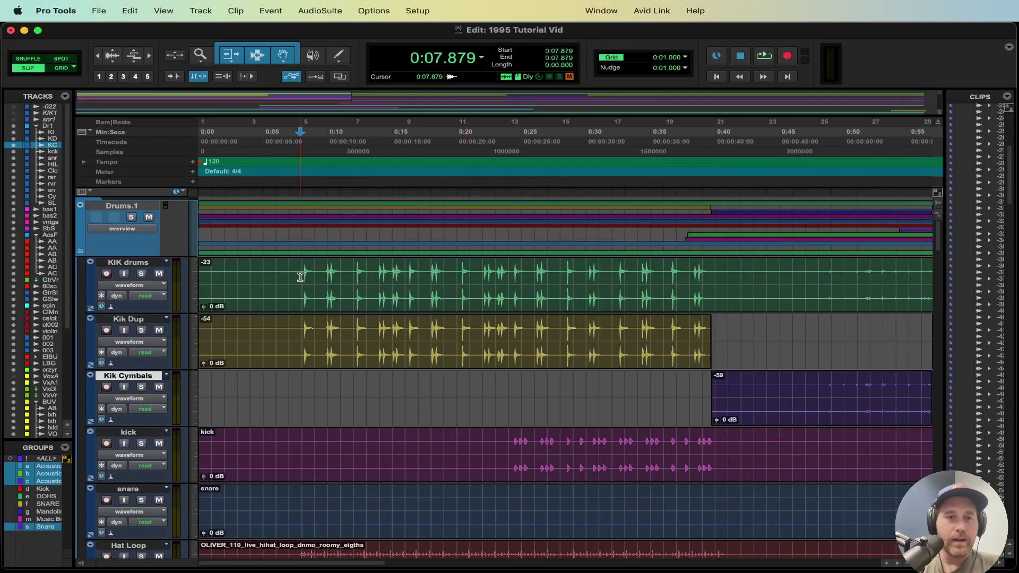
key("super+equal")
key("space")
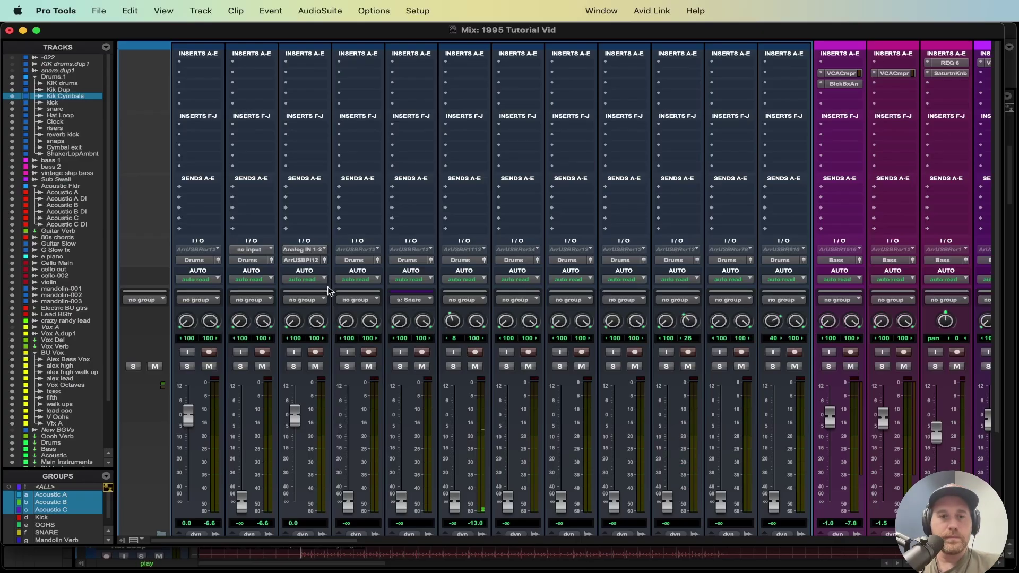
key("space")
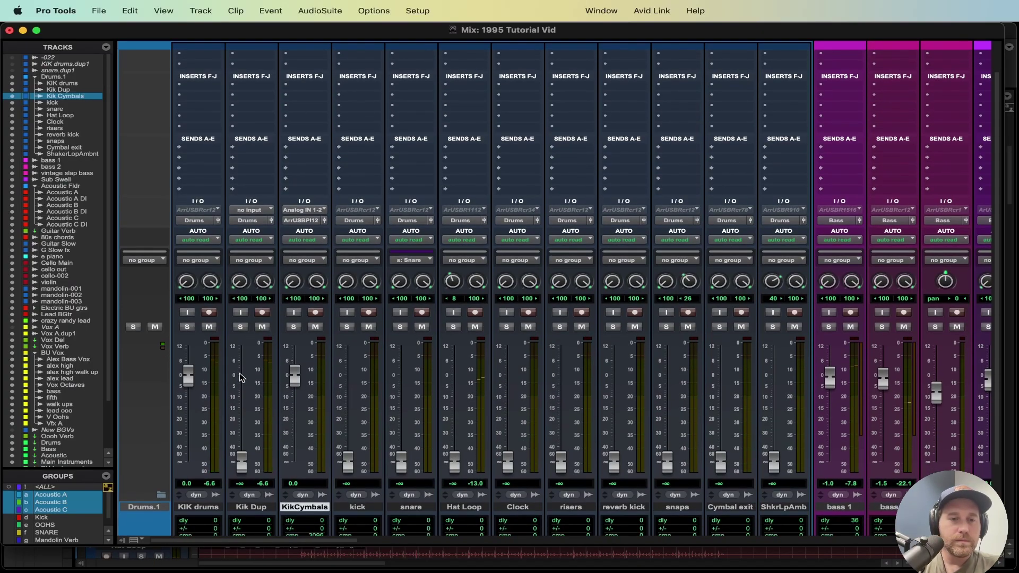
Select the KIK drums passage from about 0:07.98 to 0:18.99 for playback and return to the mixer.
key("super+equal")
left_click_drag(301, 277, 441, 283)
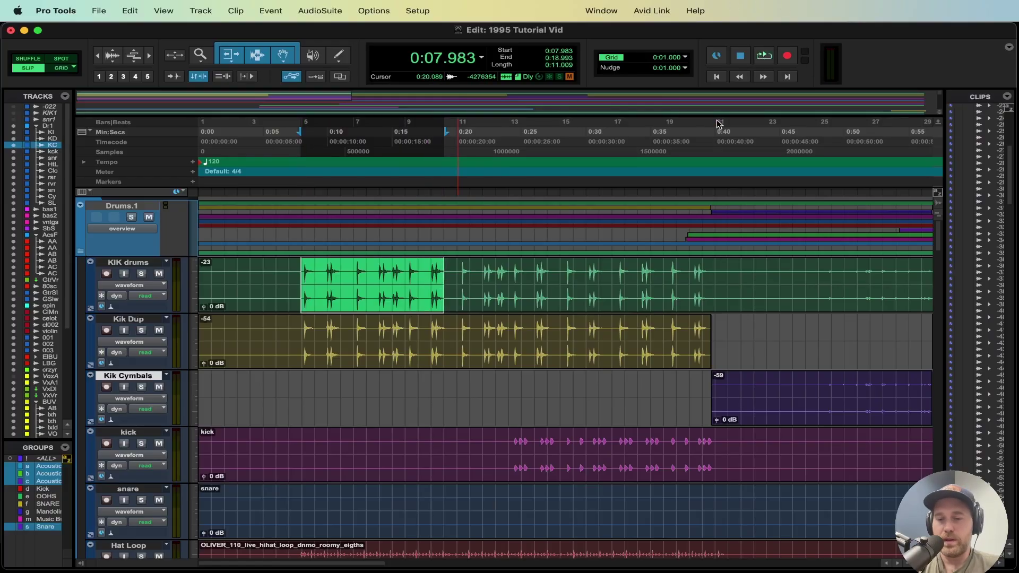
key("super+equal")
Insert the stereo REQ 6 equalizer in the first insert slot of the KIK drums track.
scroll(281, 295, "down", 1)
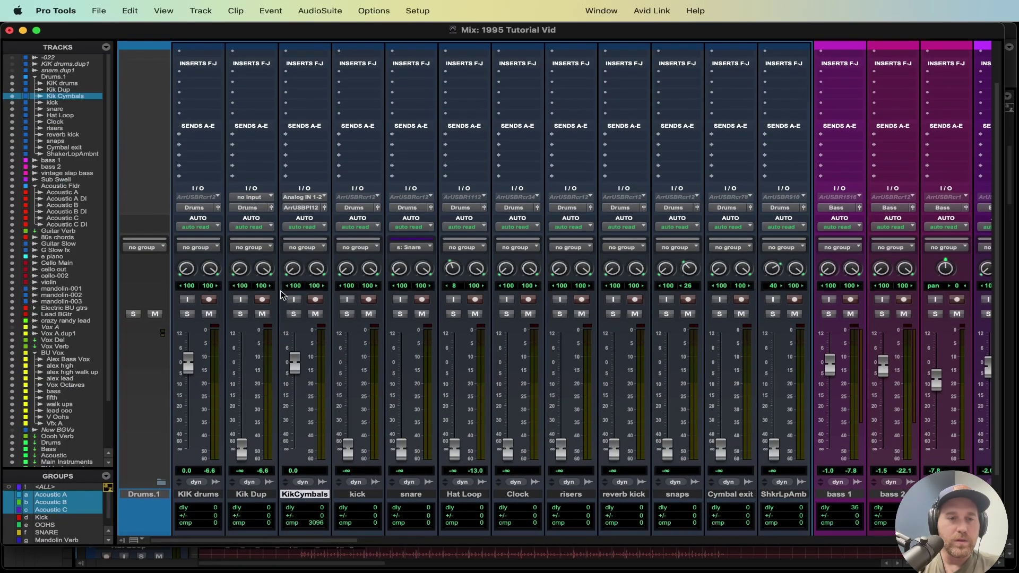
scroll(314, 183, "up", 4)
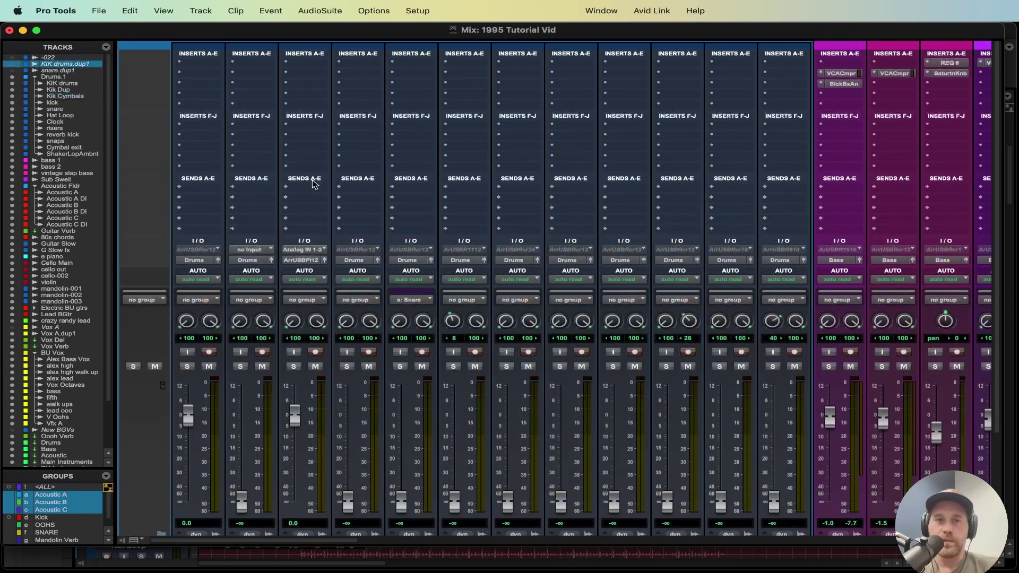
left_click(196, 64)
mouse_move(241, 64)
mouse_move(366, 66)
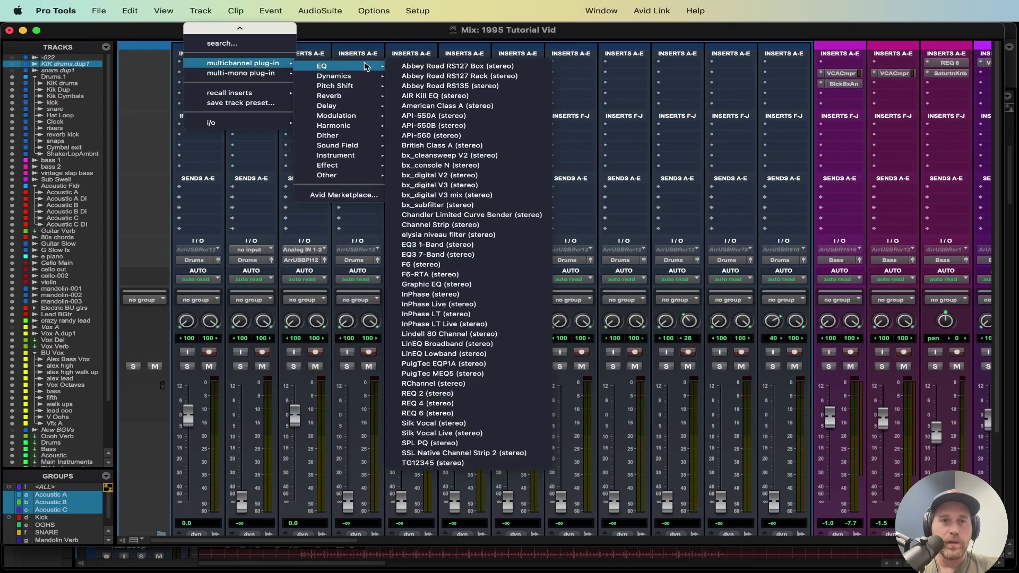
left_click(466, 413)
Enable REQ band 2 with a Q of 6.50 and move it during playback to a 9.1 dB boost at 85 Hz.
left_click(422, 422)
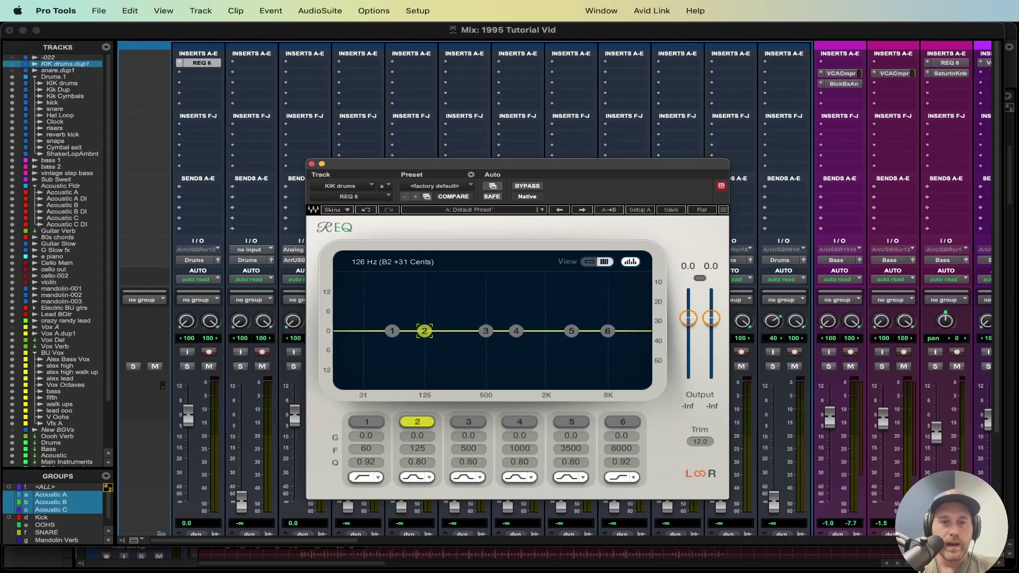
left_click_drag(413, 463, 424, 333)
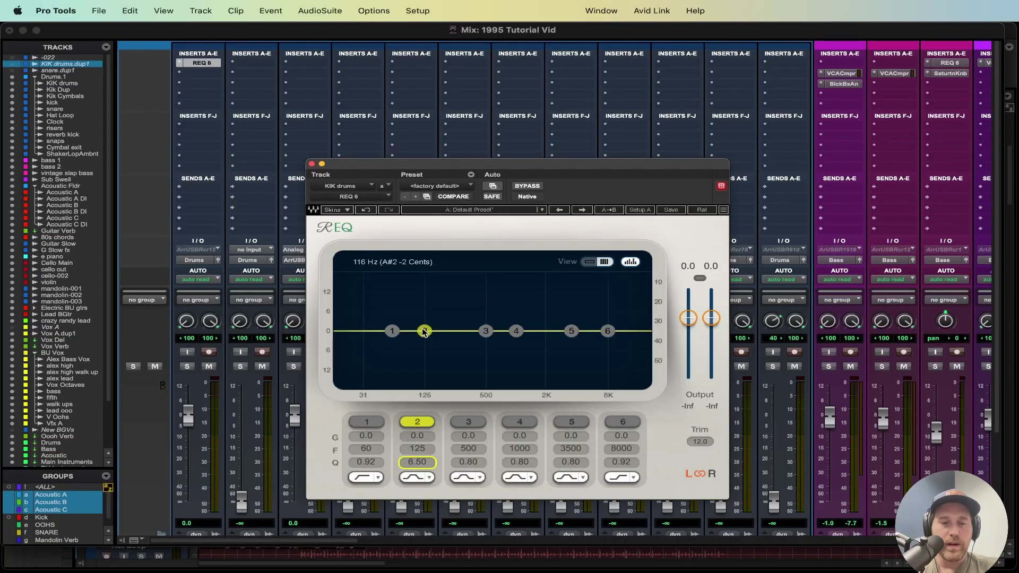
key("space")
left_click_drag(425, 332, 407, 301)
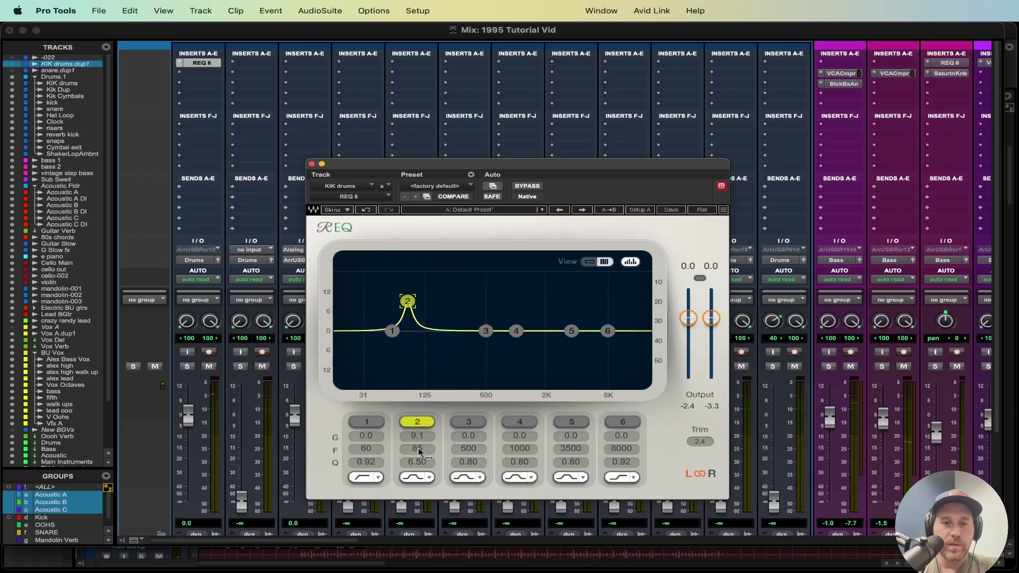
Turn off REQ band 2, enable the band 1 high-pass at 53 Hz, and reset band 2's gain to 0.
left_click(416, 427)
left_click(366, 422)
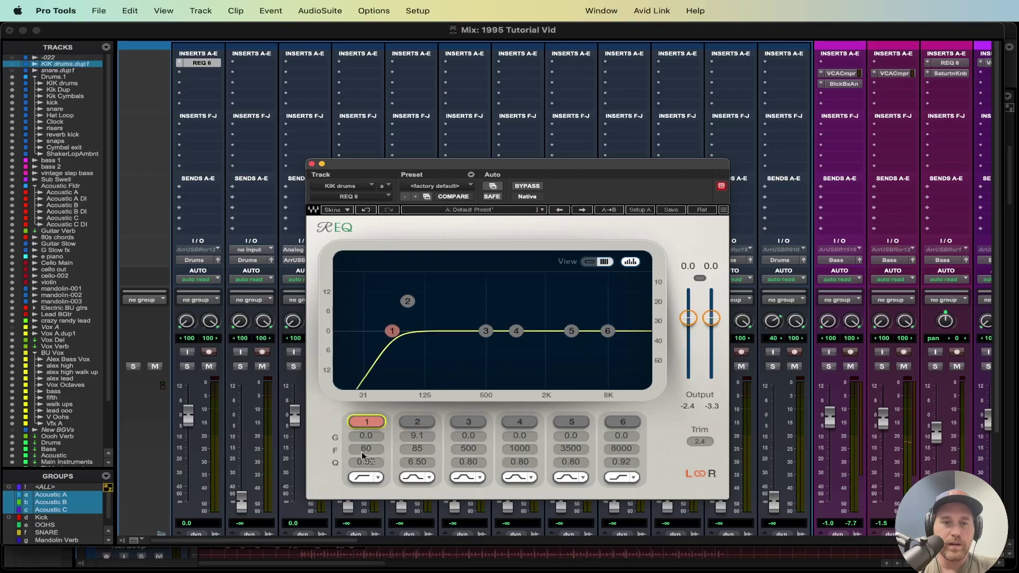
scroll(369, 450, "down", 5)
key("space")
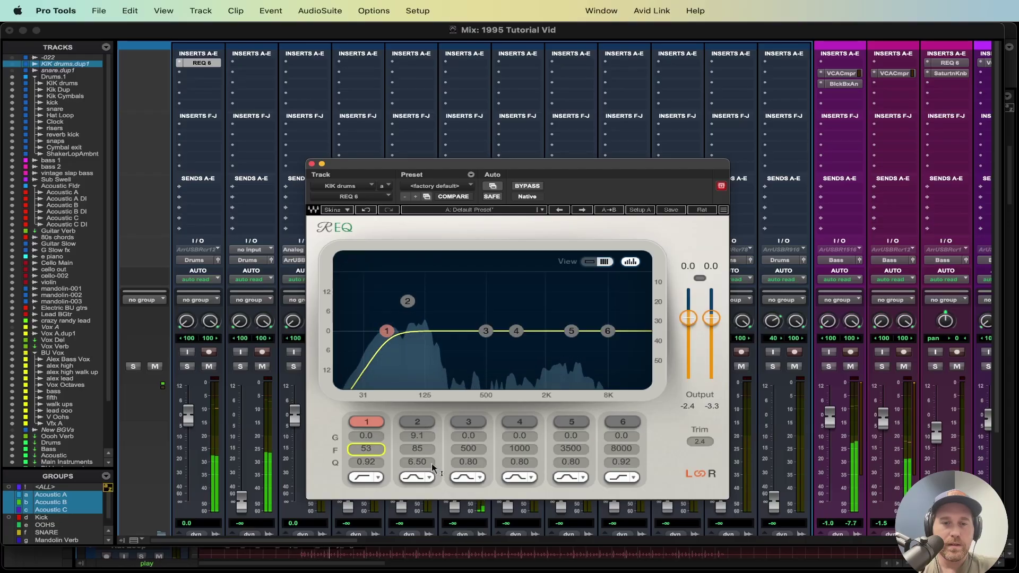
left_click(416, 437, "alt")
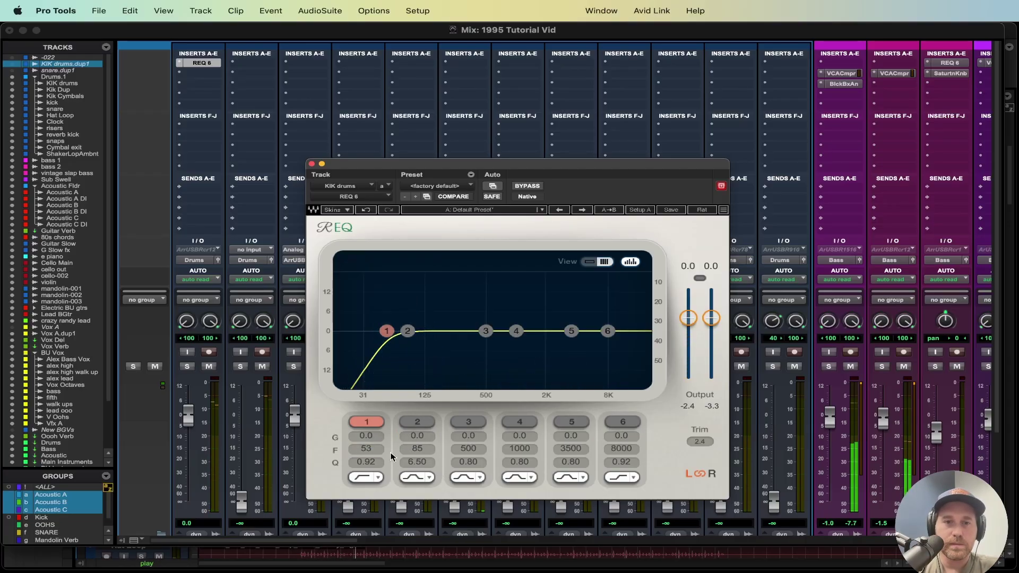
key("space")
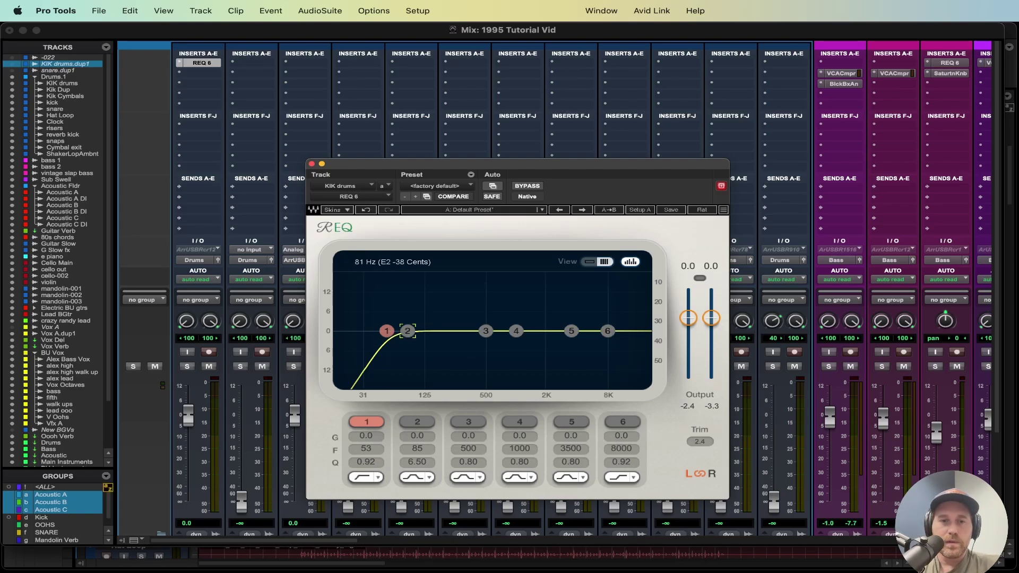
Re-enable REQ band 2, listen to the equalized KIK drums, and close the plug-in window.
key("space")
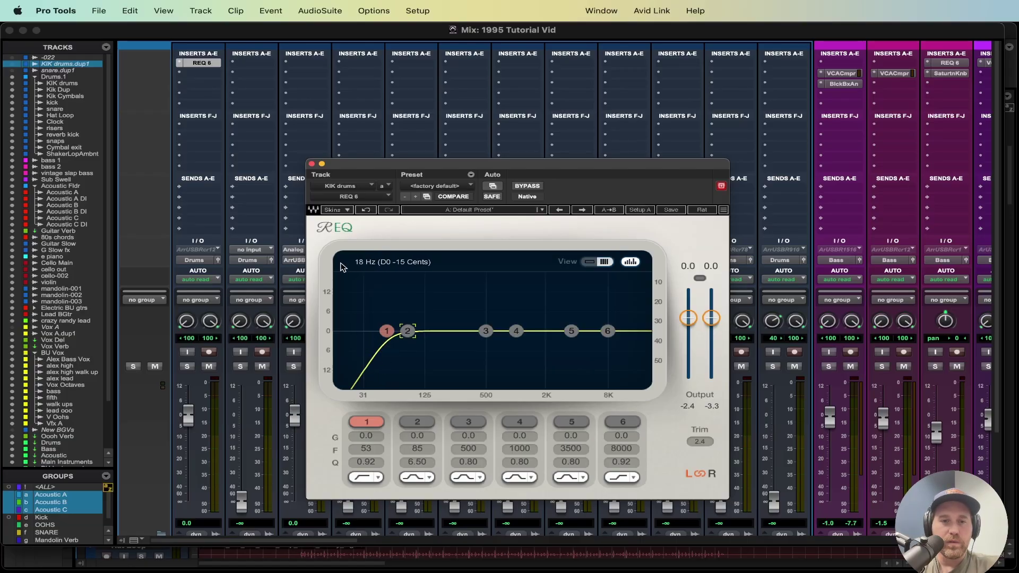
left_click(407, 331)
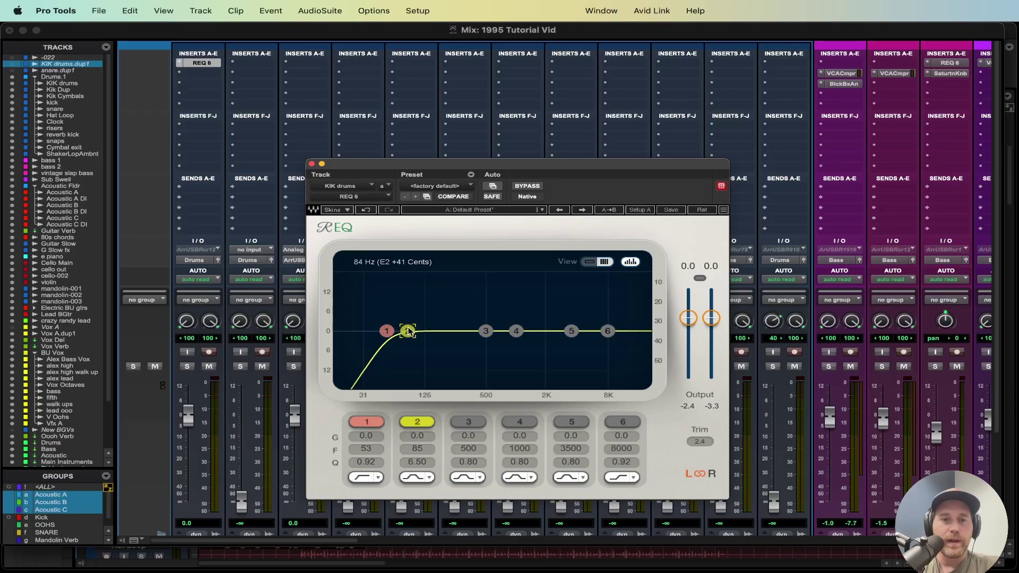
key("space")
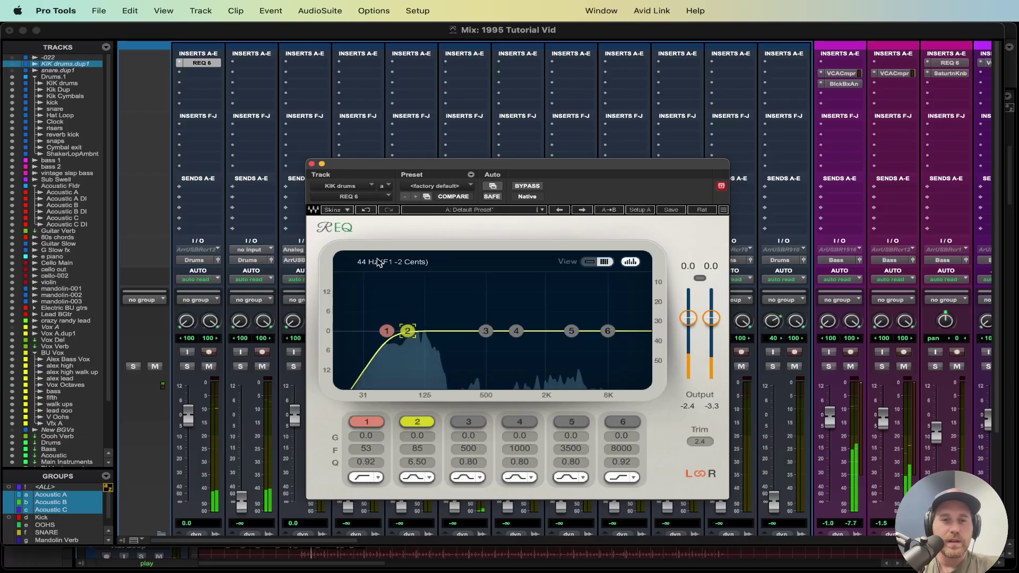
key("space")
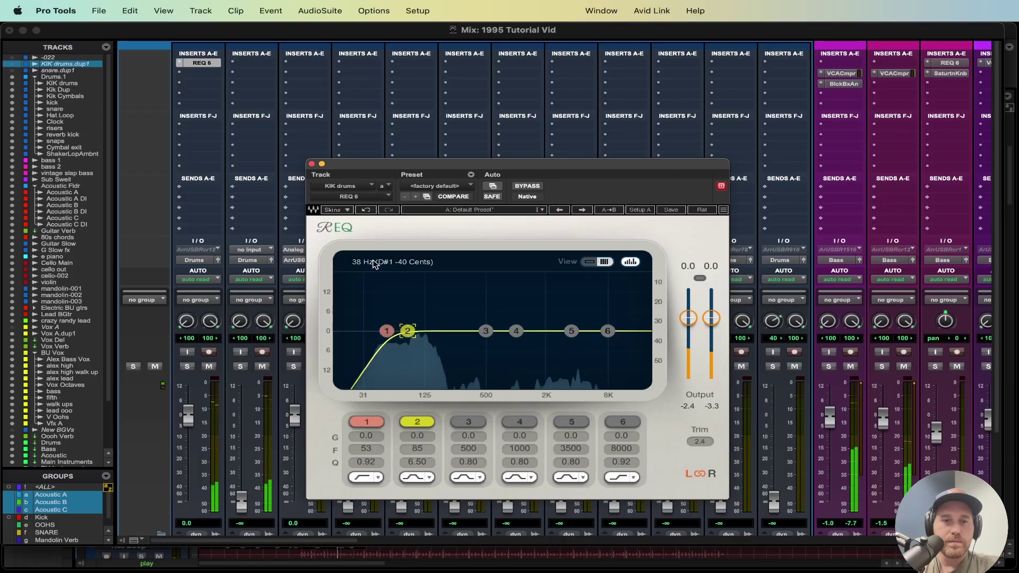
left_click(312, 164)
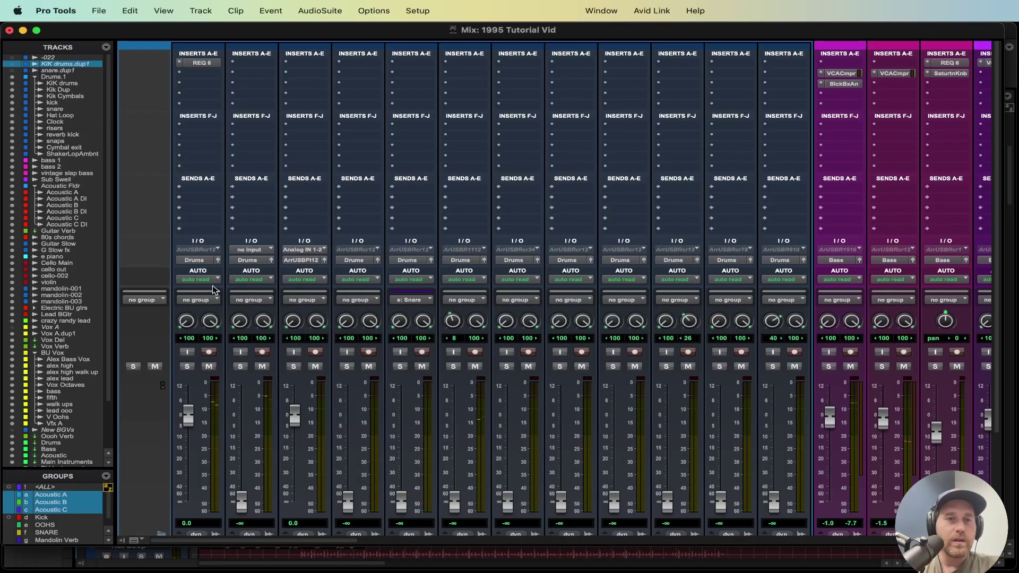
Raise the Kik Dup fader to about -9.4 dB.
scroll(213, 289, "down", 5)
left_click_drag(242, 409, 247, 343)
scroll(251, 300, "up", 4)
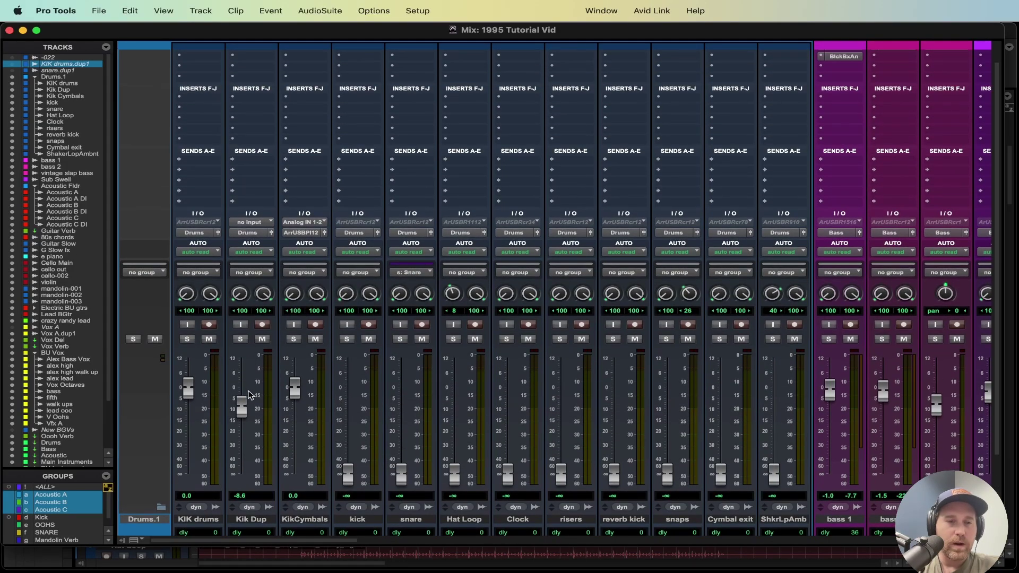
mouse_move(245, 407)
left_mouse_down()
mouse_move(247, 390)
mouse_move(250, 411)
left_mouse_up()
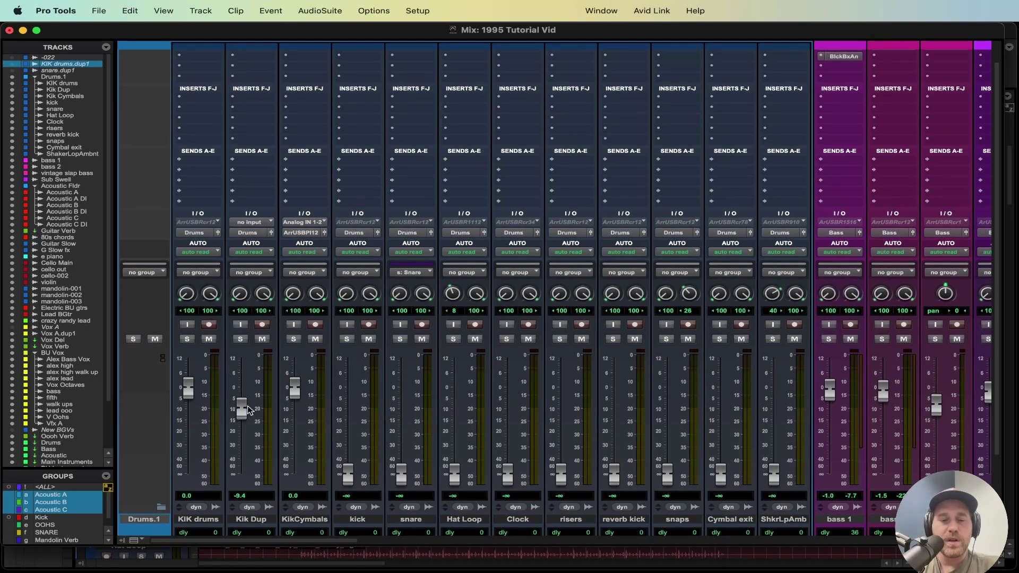
Insert the multichannel Drumagog 5 plug-in in the first insert slot of the Kik Dup track.
scroll(250, 372, "up", 2)
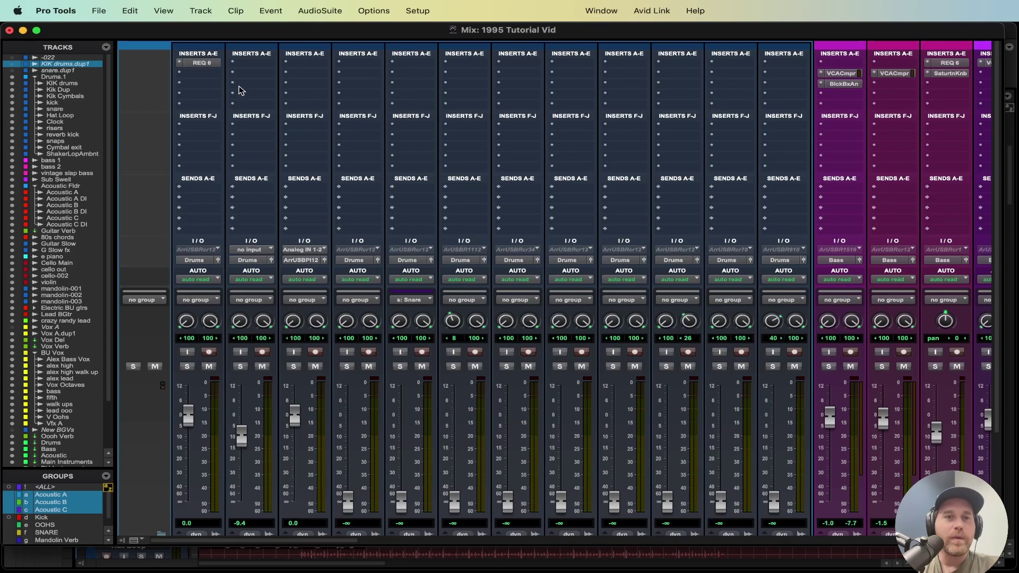
left_click(243, 64)
mouse_move(294, 64)
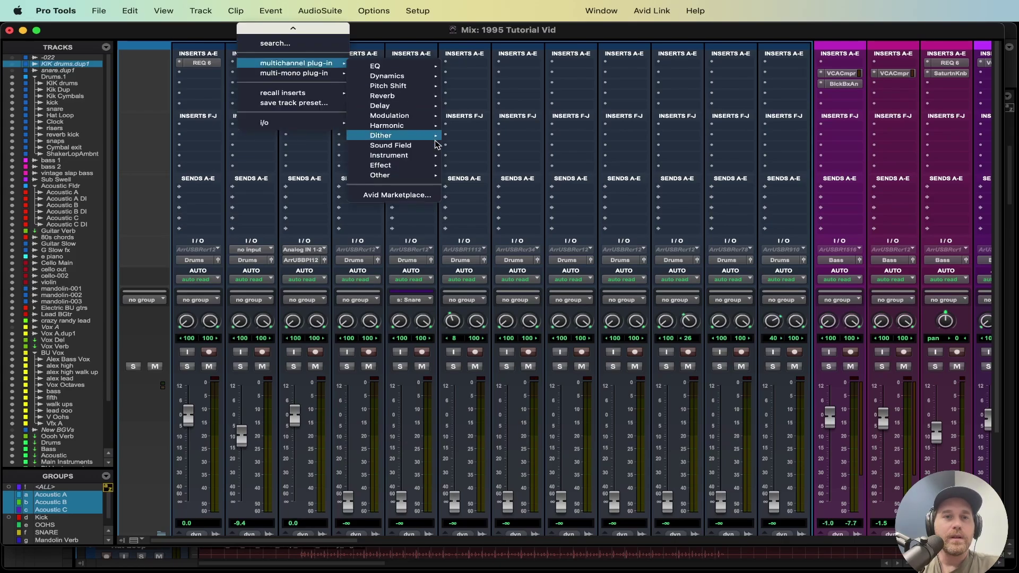
mouse_move(418, 177)
left_click(479, 189)
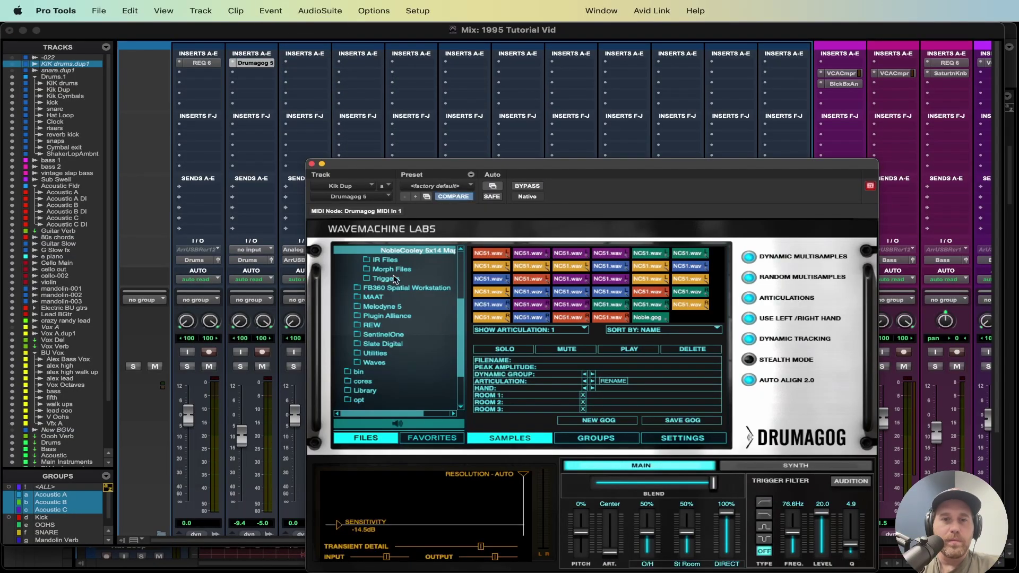
Load the K_0.wav kick sample into Drumagog from the WENDEL folder inside Triggers > TRIGGER.
scroll(419, 292, "up", 5)
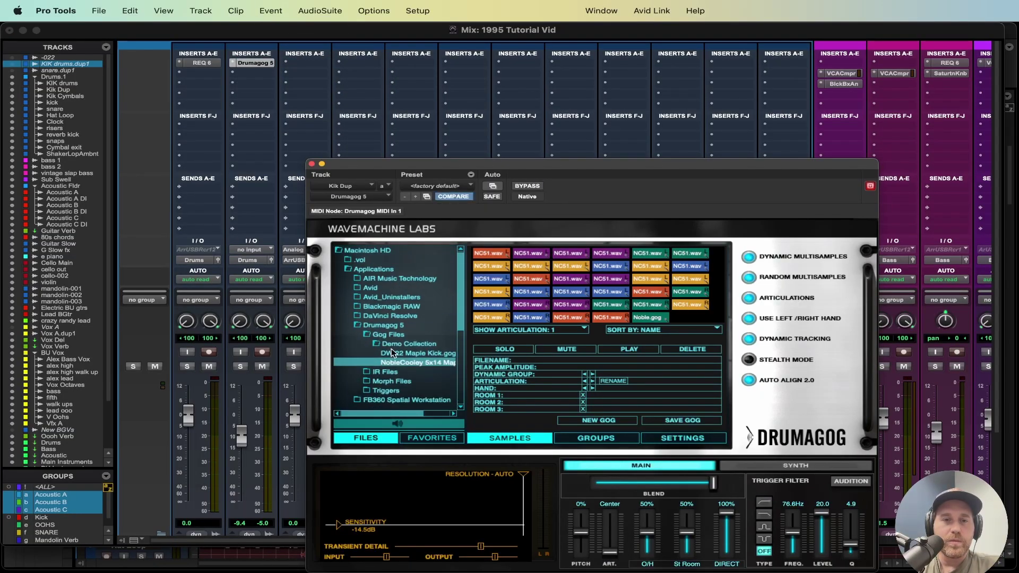
scroll(392, 353, "down", 1)
left_click(374, 381)
scroll(369, 382, "down", 8)
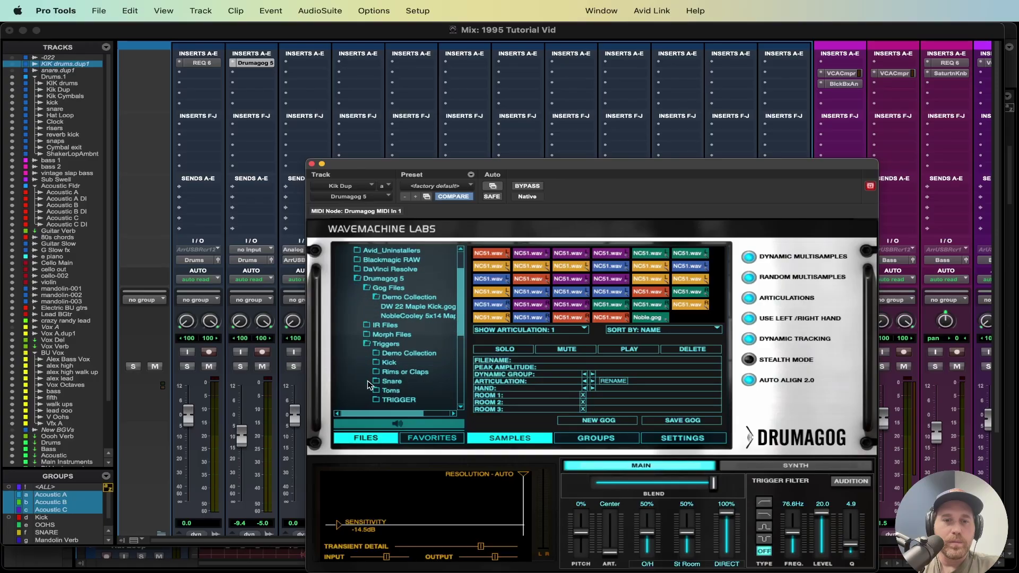
left_click(378, 362)
scroll(378, 363, "down", 2)
left_click(386, 372)
scroll(388, 373, "down", 5)
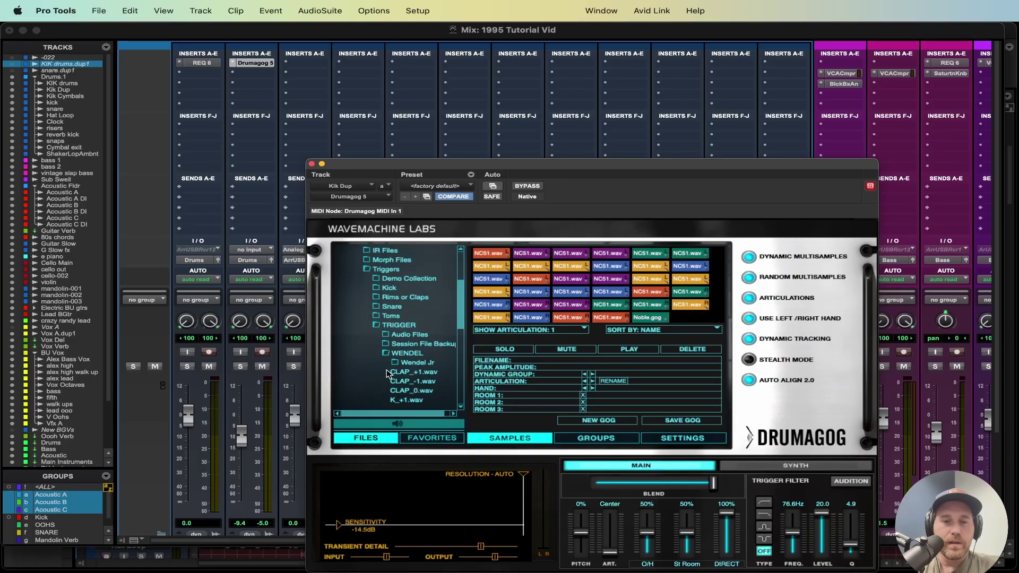
scroll(393, 383, "down", 4)
double_click(406, 354)
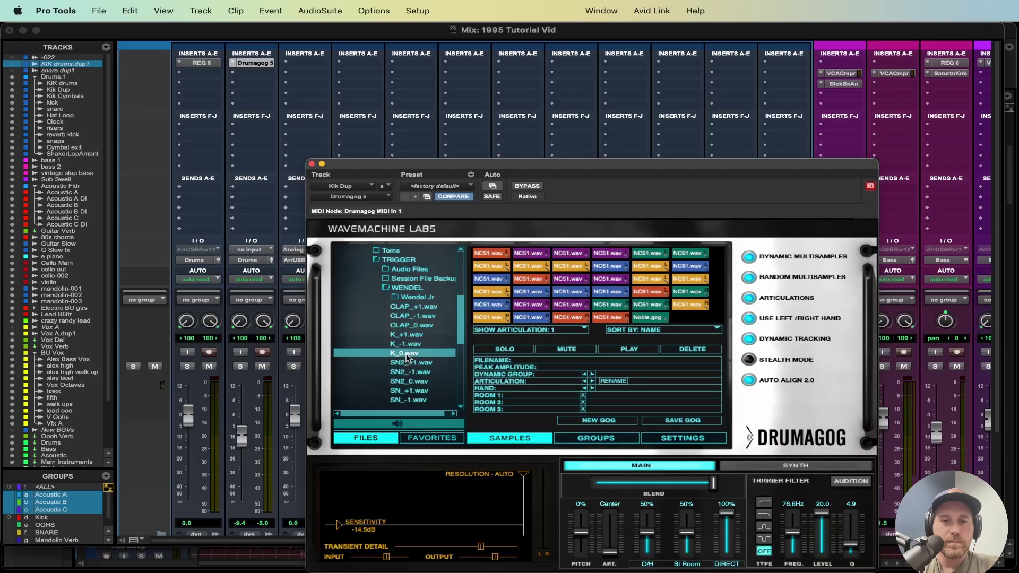
Mute KIK drums, set Drumagog's Dynamic Tracking to 64%, and close the plug-in window.
left_click(209, 366)
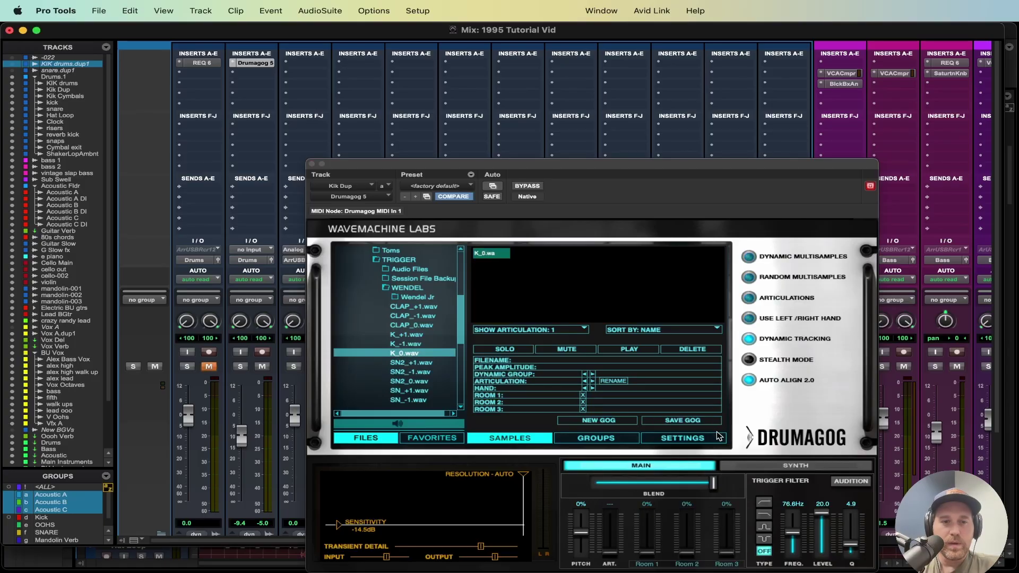
left_click(697, 439)
left_click_drag(672, 273, 673, 285)
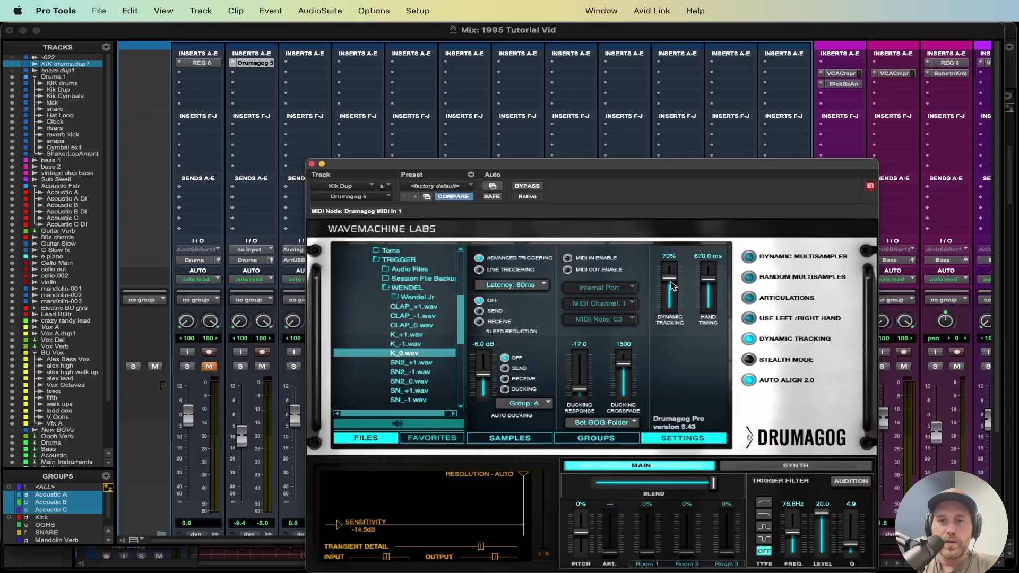
left_click(312, 164)
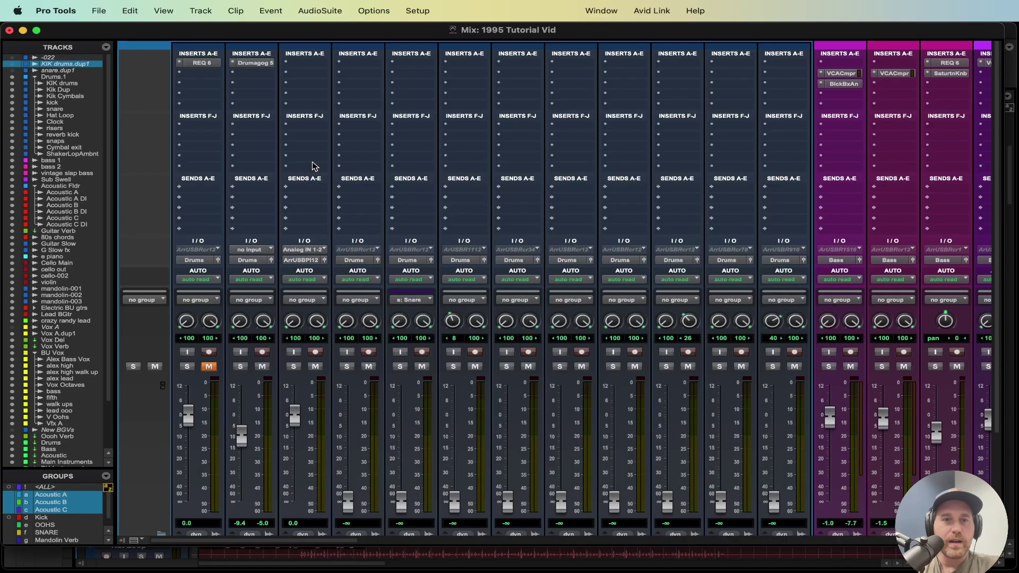
Raise the Kik Dup fader to about -2.5 dB during playback and review Drumagog's Blend control and trigger display.
key("space")
left_click_drag(241, 435, 244, 417)
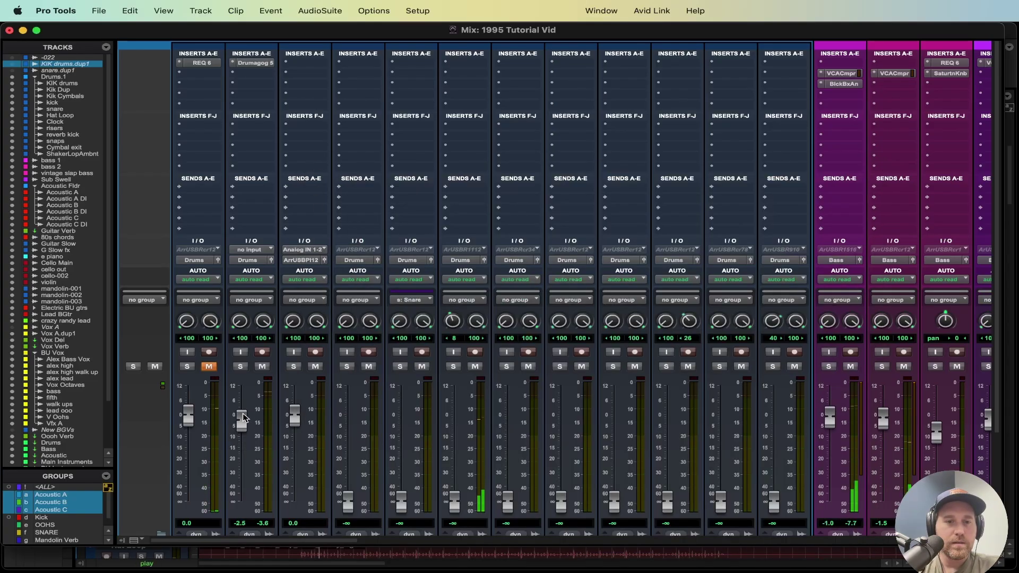
left_click(255, 63)
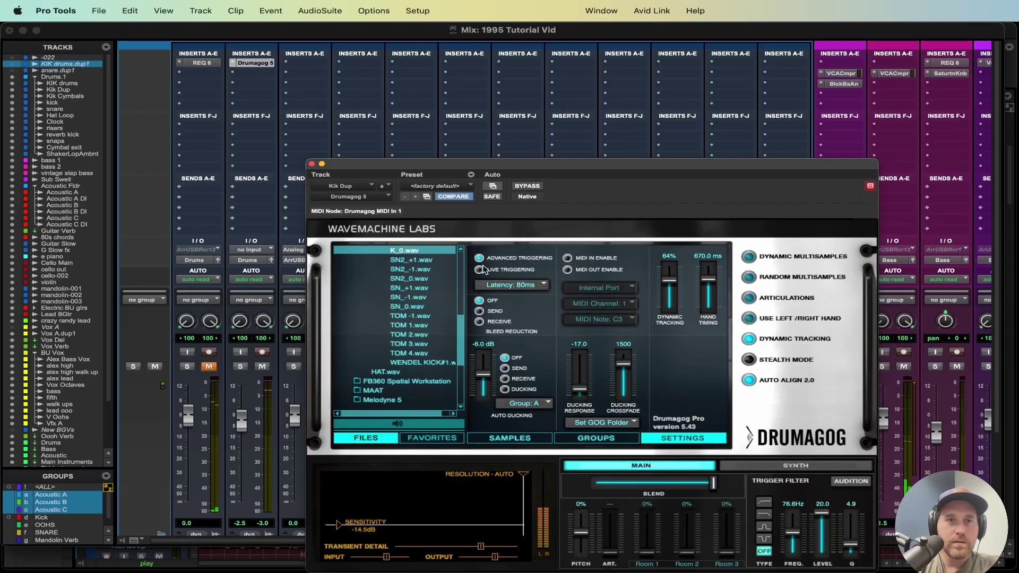
mouse_move(713, 482)
left_mouse_down()
mouse_move(654, 484)
mouse_move(712, 482)
left_mouse_up()
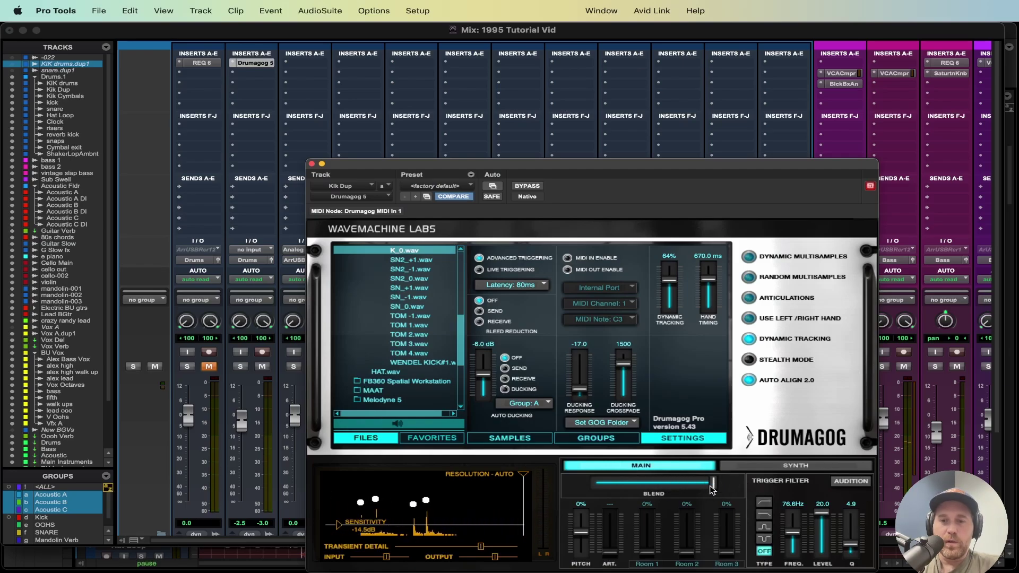
mouse_move(713, 488)
left_mouse_down()
mouse_move(608, 482)
mouse_move(713, 483)
left_mouse_up()
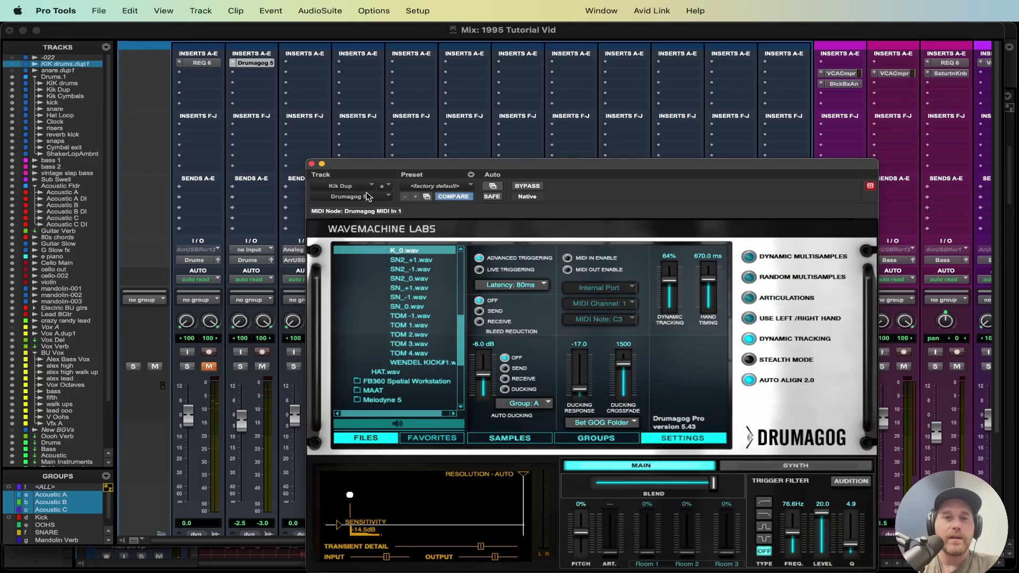
left_click_drag(513, 160, 485, 107)
left_click(282, 100)
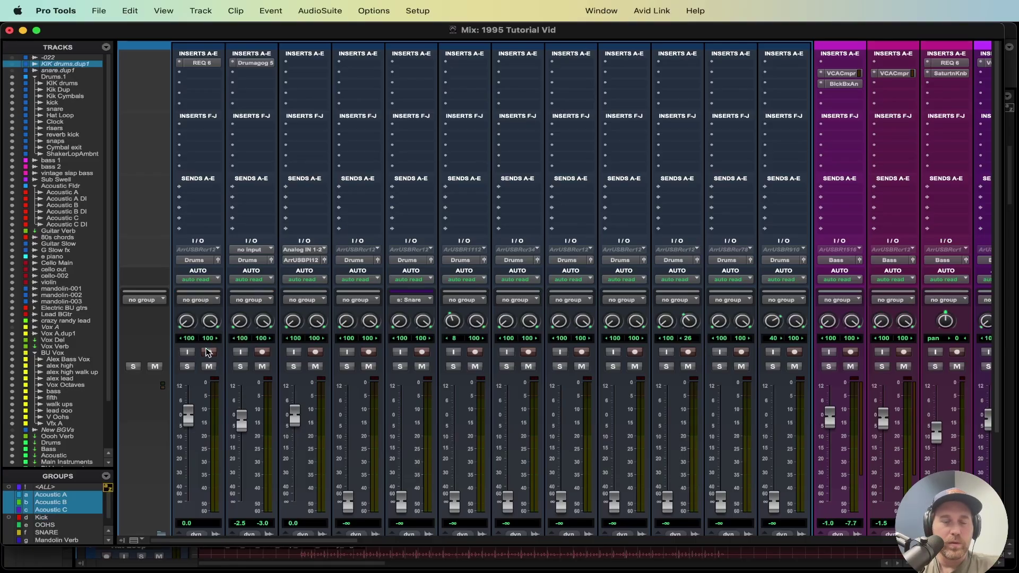
Activate the Kick mix group to link the KIK drums and Kik Dup tracks.
scroll(206, 366, "down", 1)
left_click(48, 517)
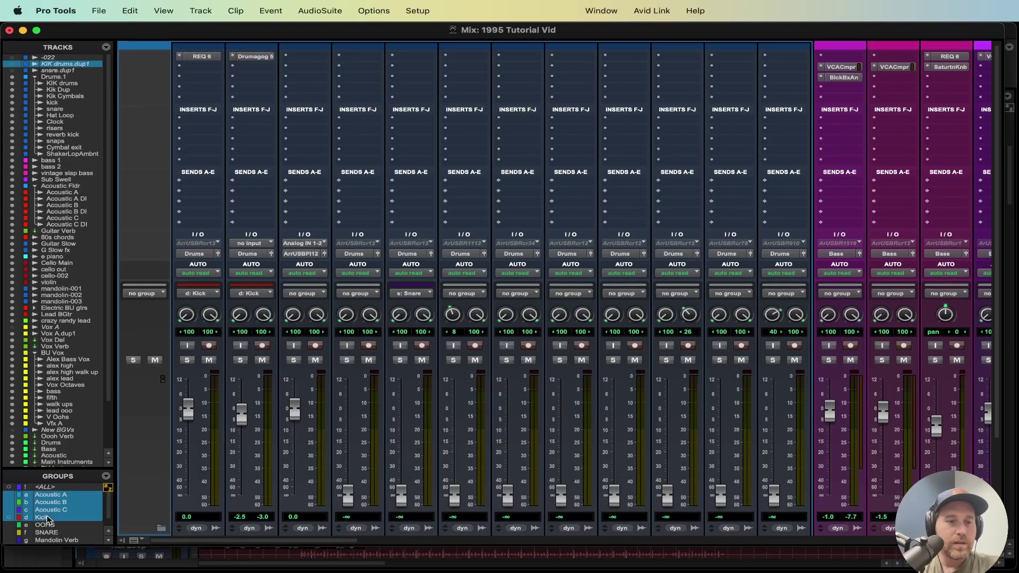
scroll(47, 525, "down", 1)
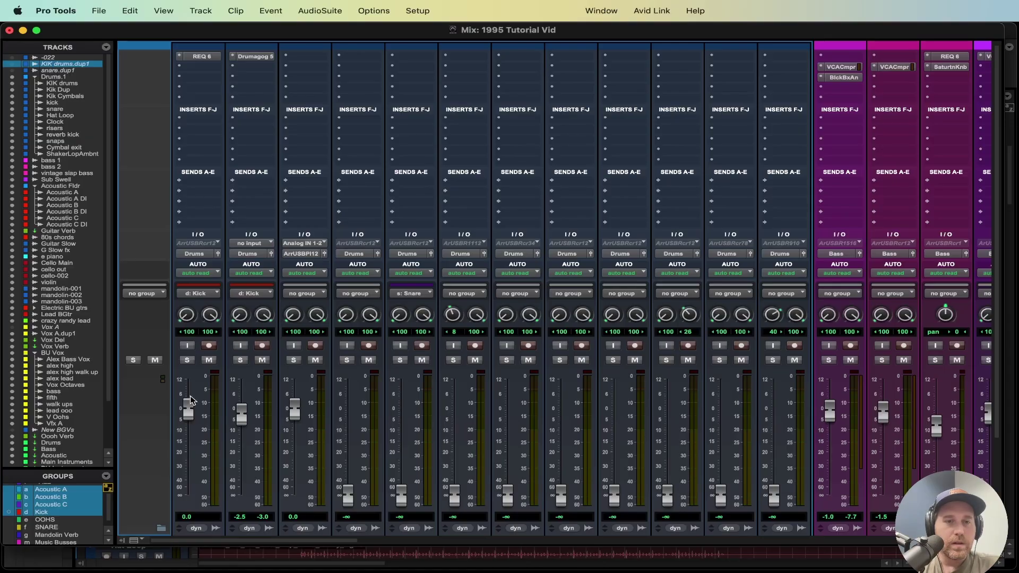
Deactivate the Kick mix group and delete it from the session.
left_click(58, 517)
right_click(47, 517)
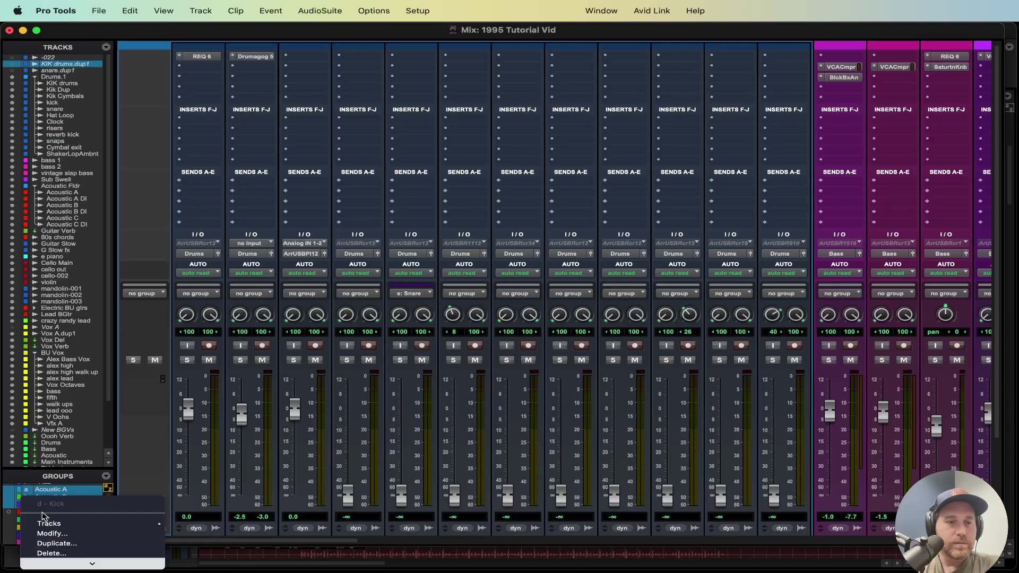
left_click(52, 492)
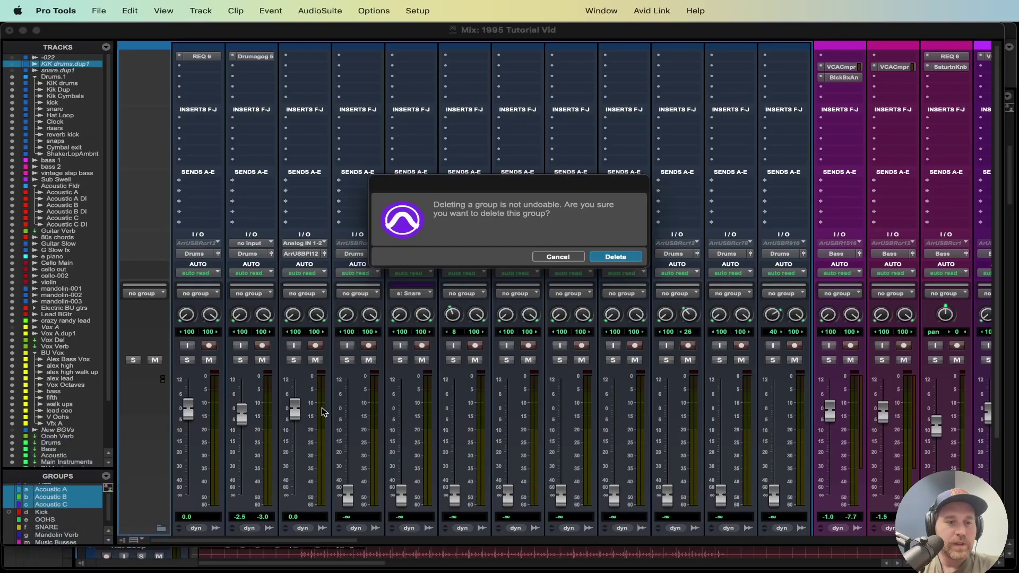
left_click(601, 258)
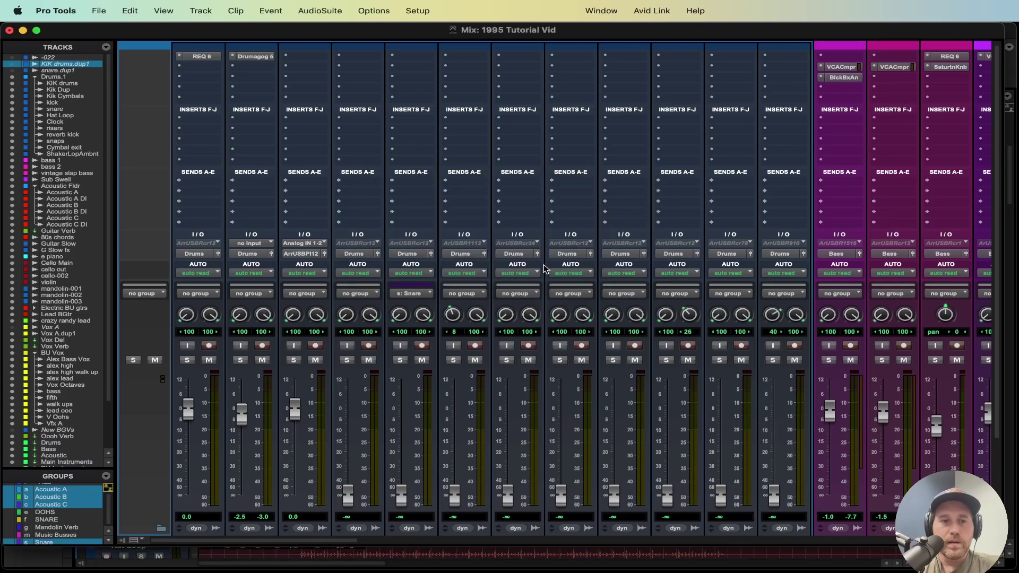
Pull the KIK drums, Kik Dup and Kik Cymbals faders all the way down to -∞.
left_click_drag(238, 418, 242, 493)
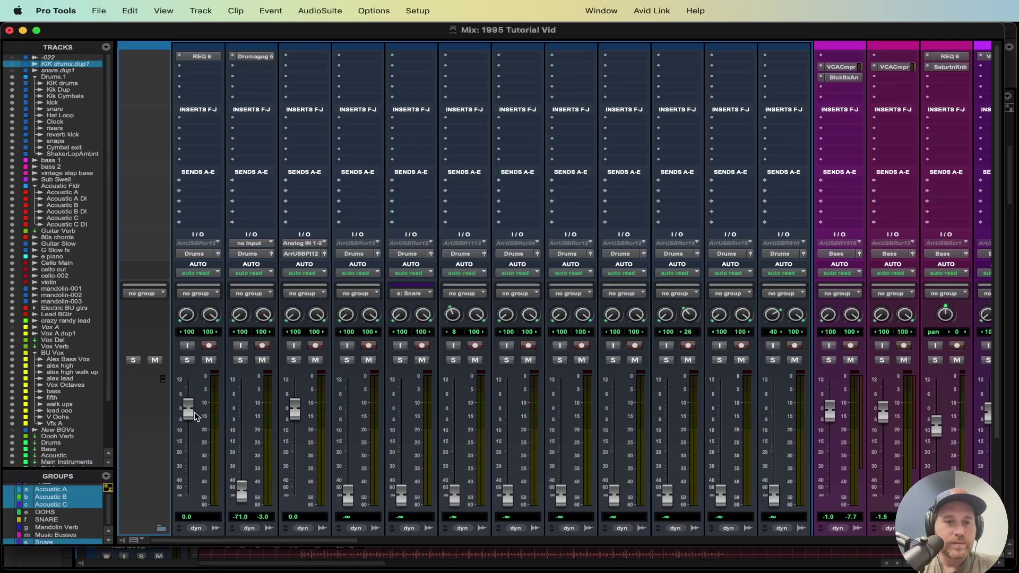
left_click_drag(187, 411, 190, 538)
left_click_drag(294, 415, 305, 567)
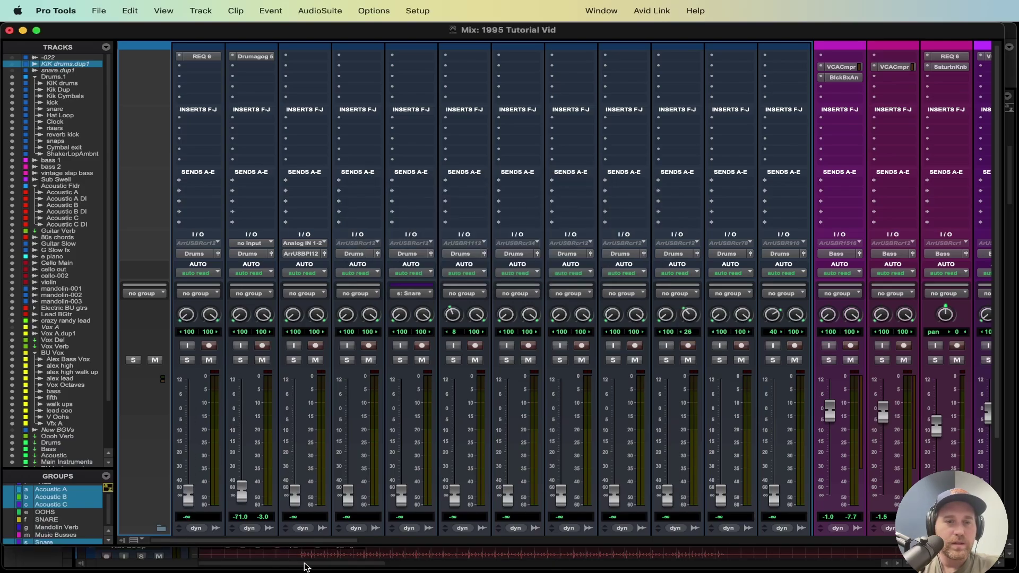
left_click_drag(241, 496, 242, 526)
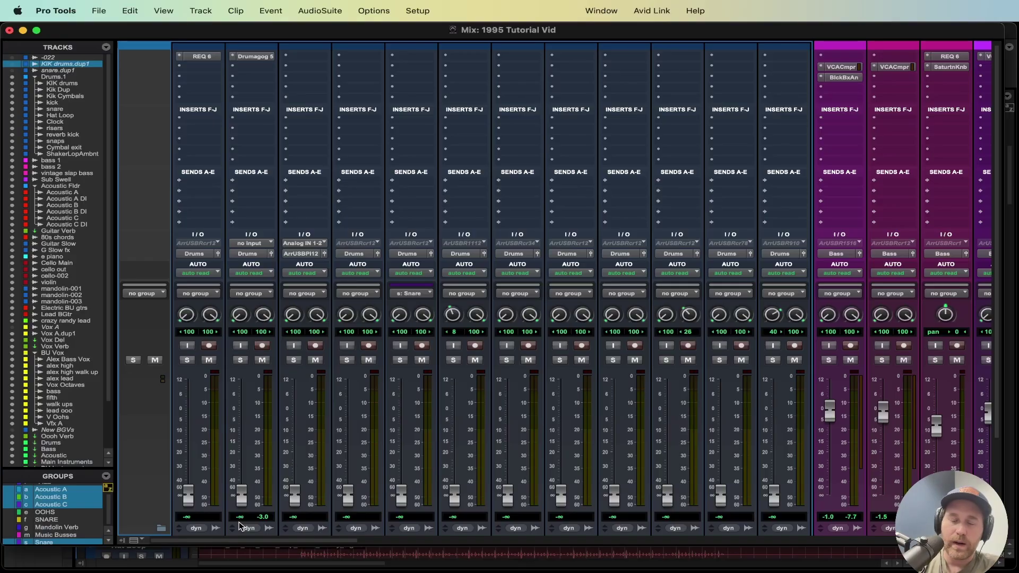
Rebalance the kicks during playback, raising KIK drums to about -6.0 dB and Kik Dup to about -10.6 dB.
key("space")
left_click_drag(192, 496, 192, 425)
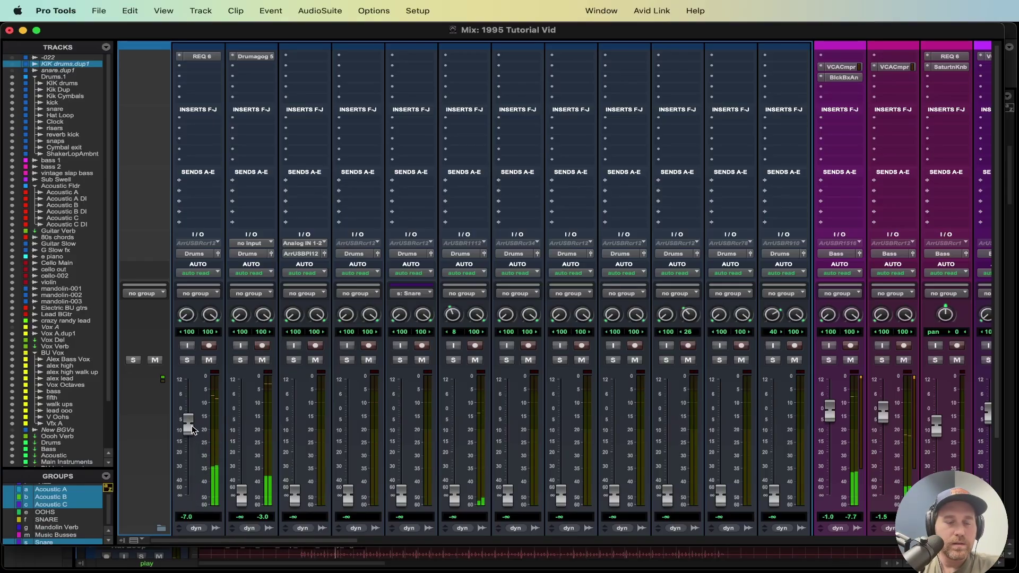
left_click_drag(246, 500, 243, 435)
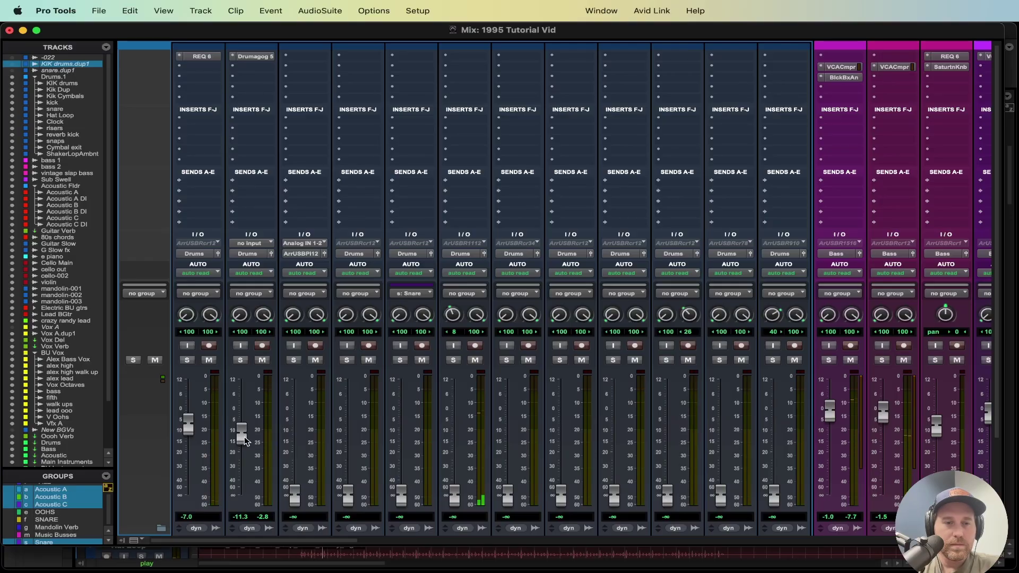
left_click_drag(191, 433, 229, 430)
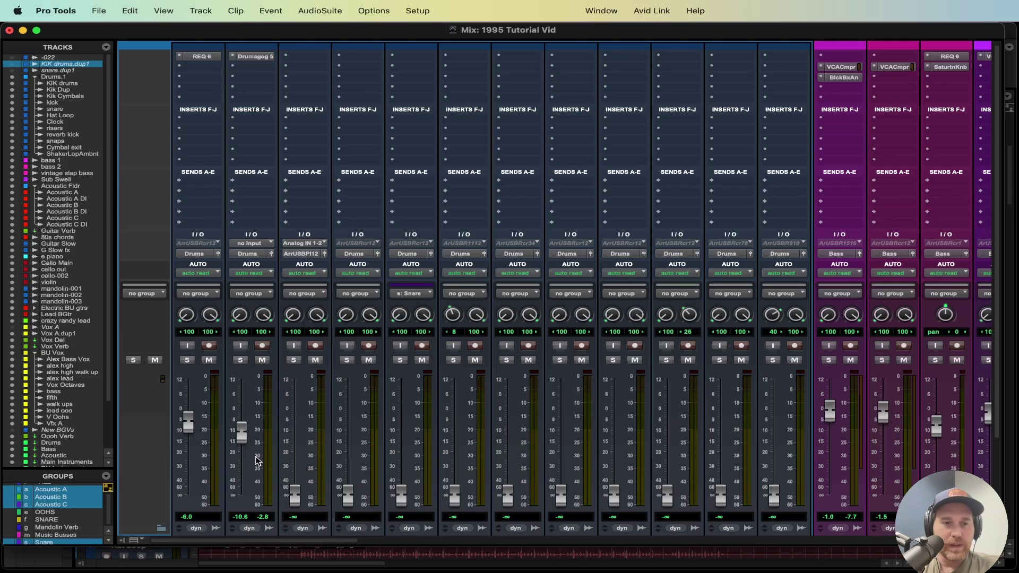
key("space")
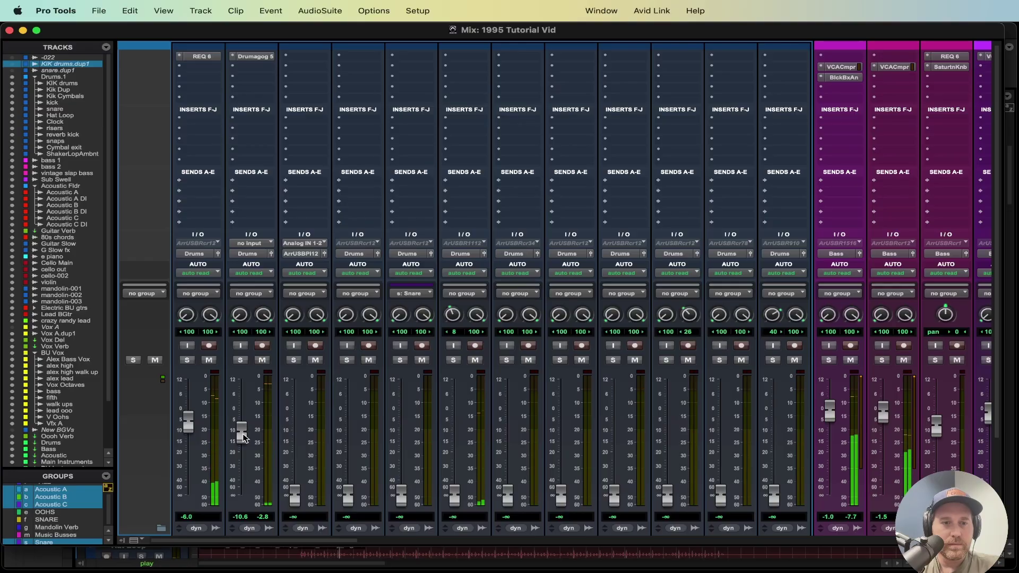
key("space")
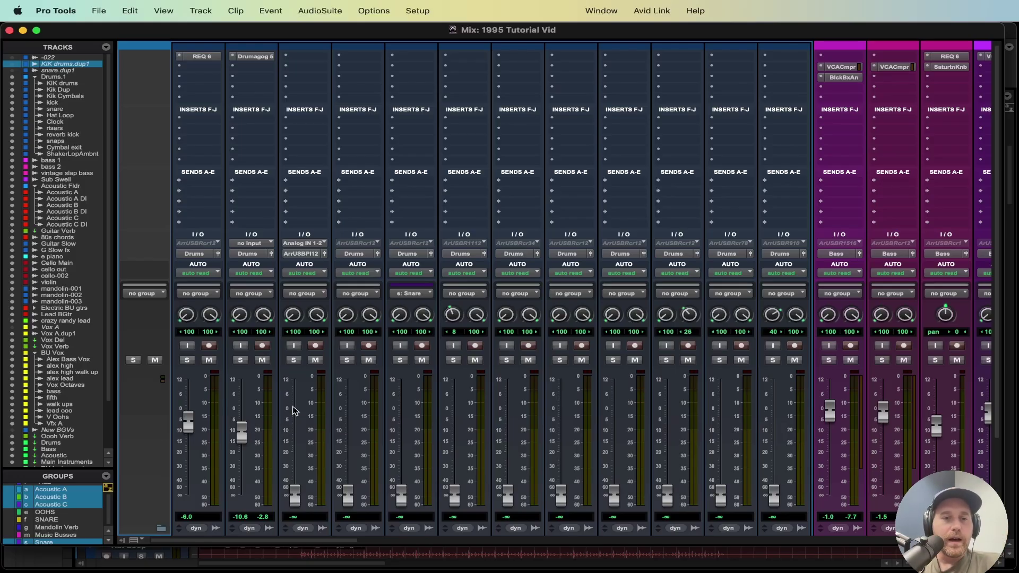
Play the kick track's hits before the break with KIK drums and Kik Dup muted, and raise the kick fader to about -14.8 dB.
scroll(218, 429, "down", 5)
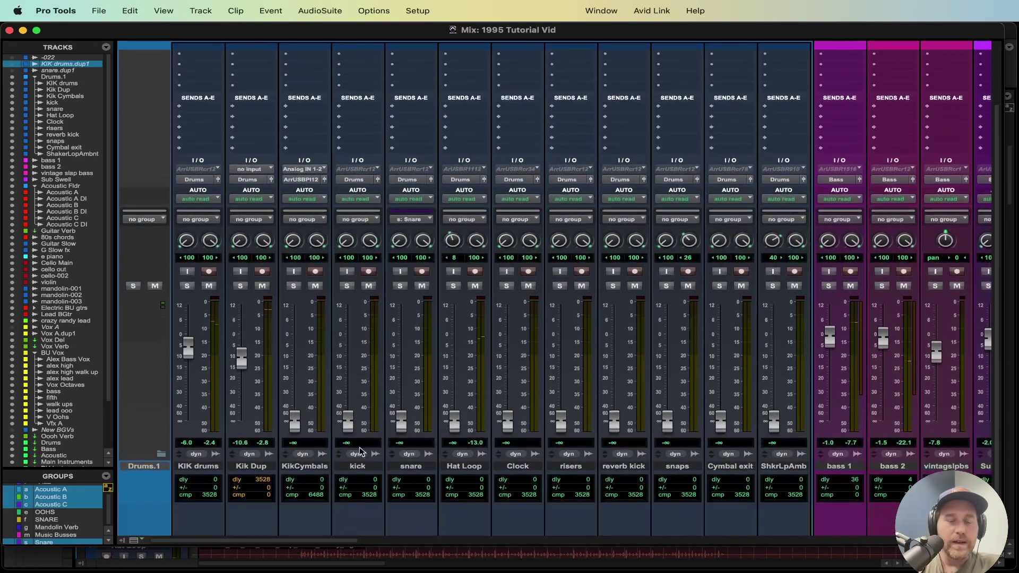
left_click_drag(347, 413, 367, 365)
key("super+equal")
scroll(367, 365, "left", 10)
scroll(368, 365, "down", 3)
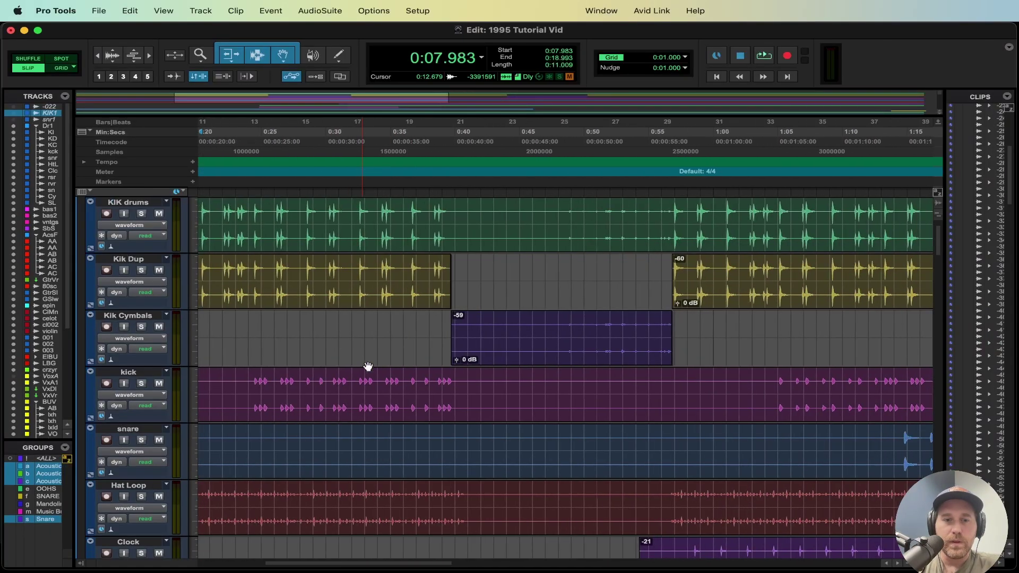
left_click_drag(251, 381, 459, 386)
key("super+equal")
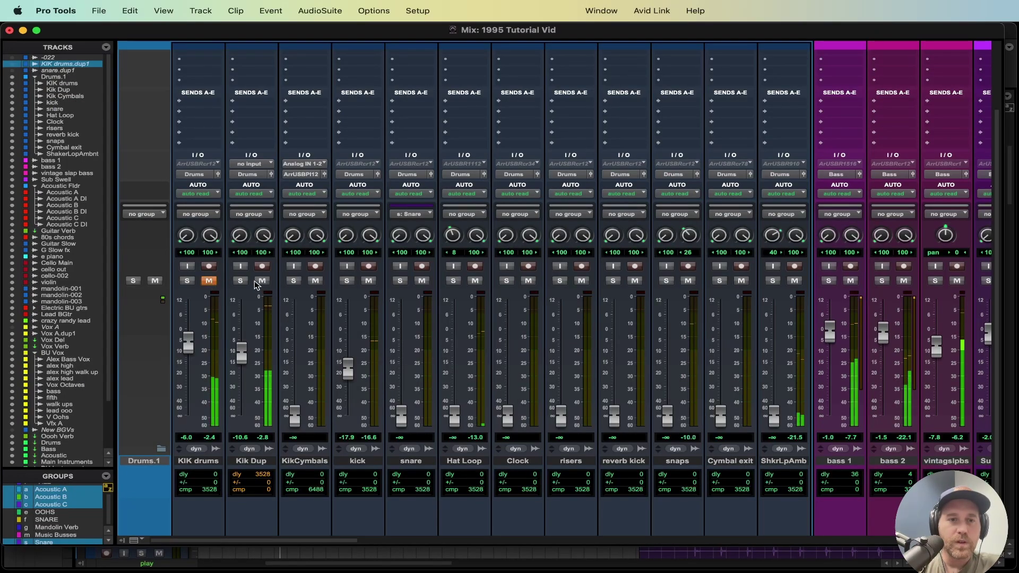
left_click_drag(350, 377, 353, 369)
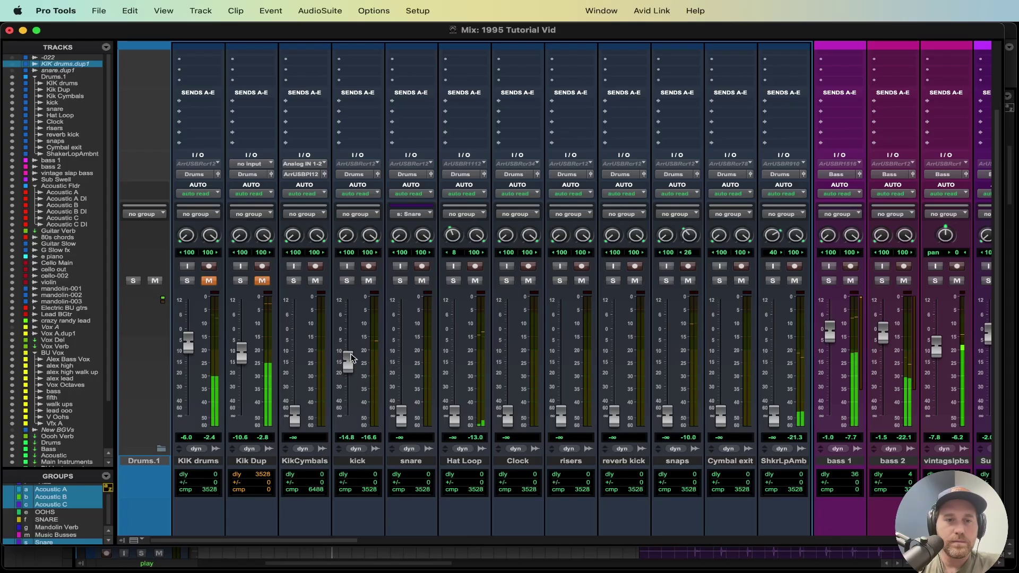
scroll(350, 310, "up", 3)
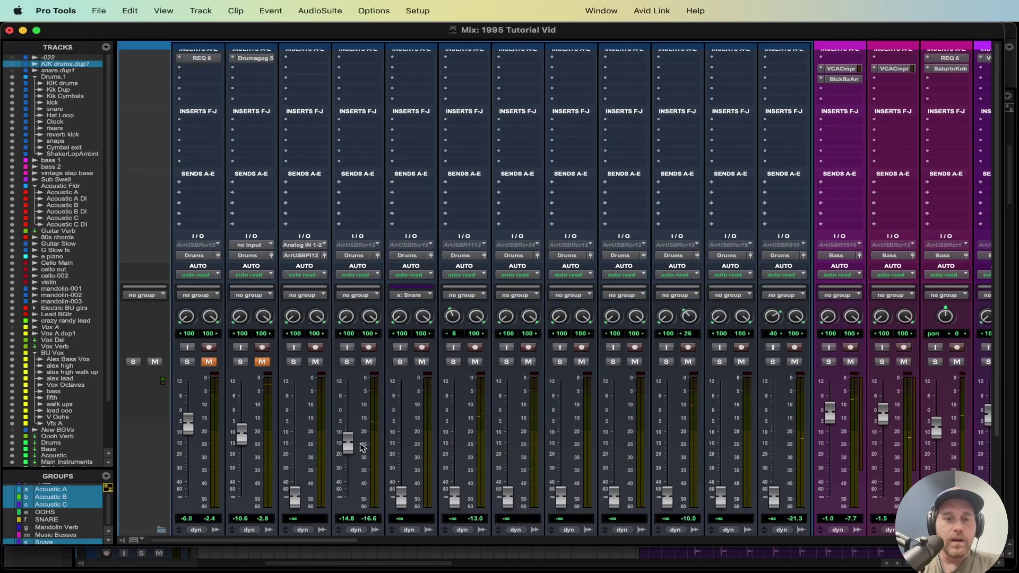
scroll(353, 92, "up", 1)
scroll(353, 89, "right", 1)
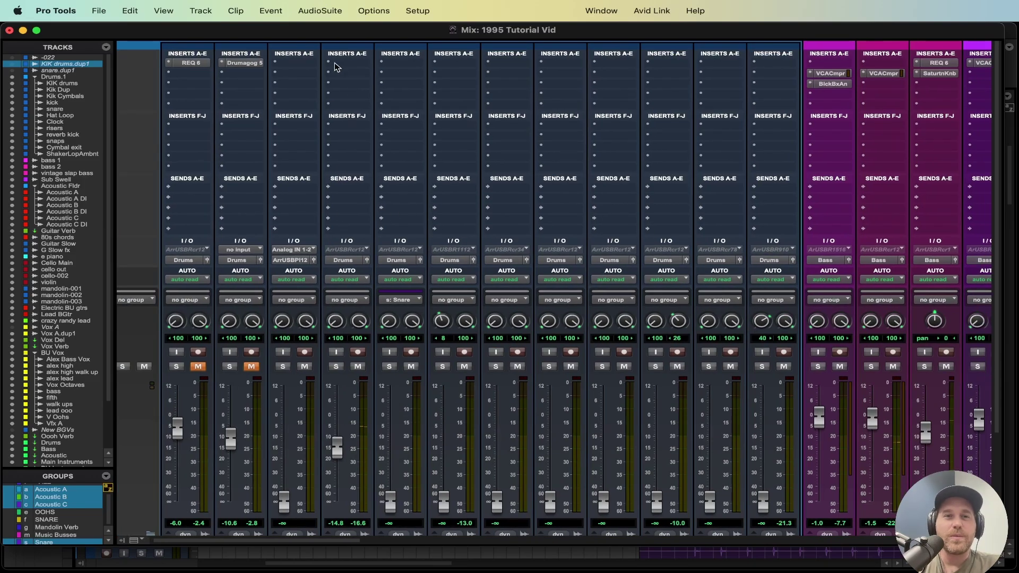
left_click(335, 66)
mouse_move(343, 67)
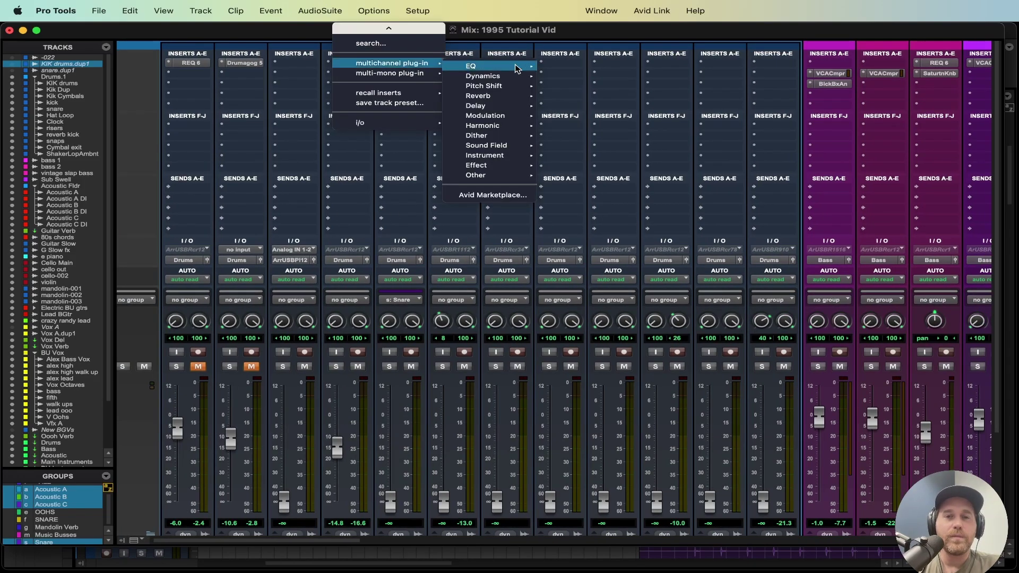
mouse_move(509, 125)
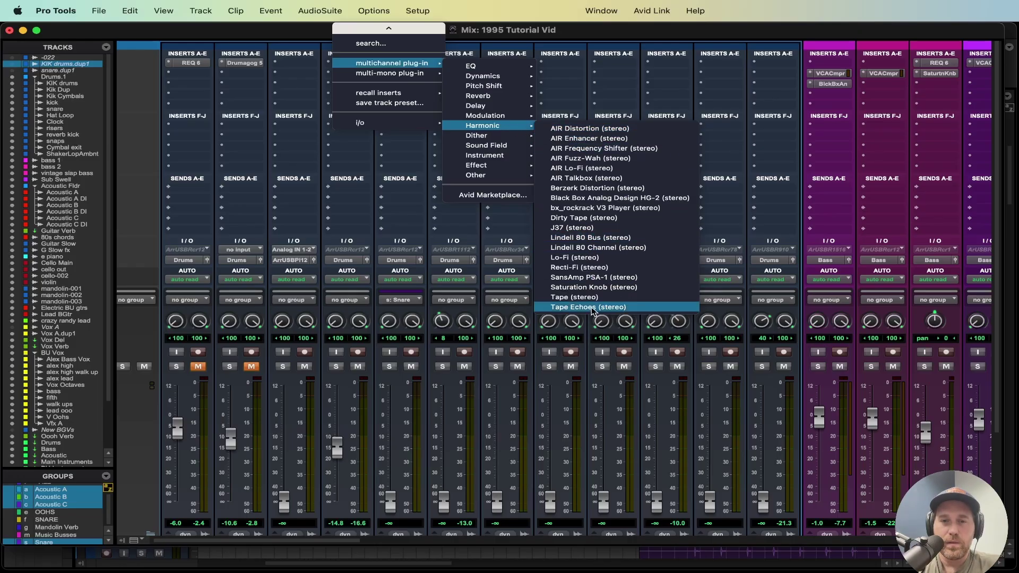
left_click(469, 410)
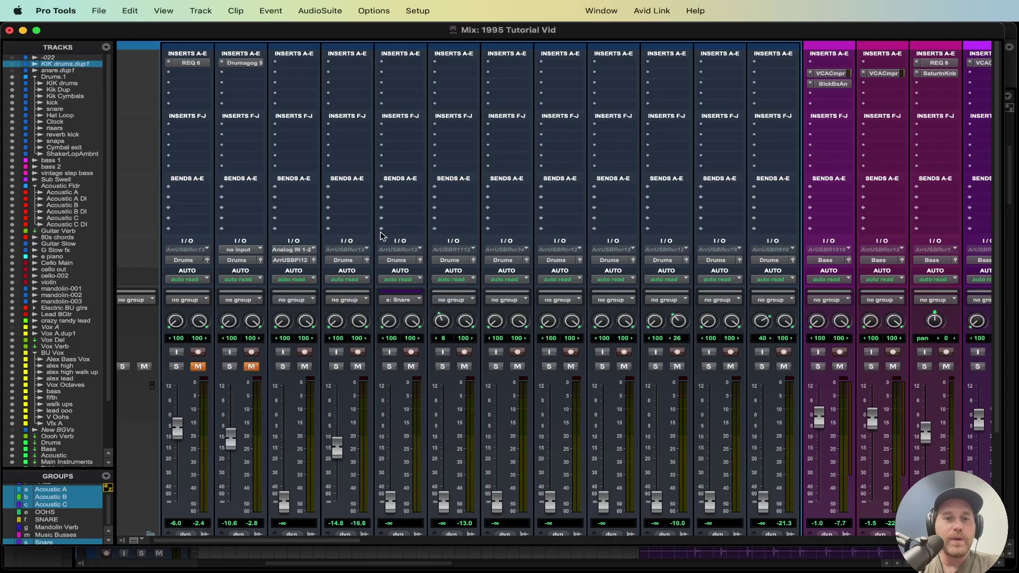
Insert the stereo Dirty Tape harmonic plug-in on the kick track's insert slot b and move its window below the inserts.
scroll(370, 277, "down", 3)
scroll(370, 277, "up", 3)
scroll(370, 277, "left", 1)
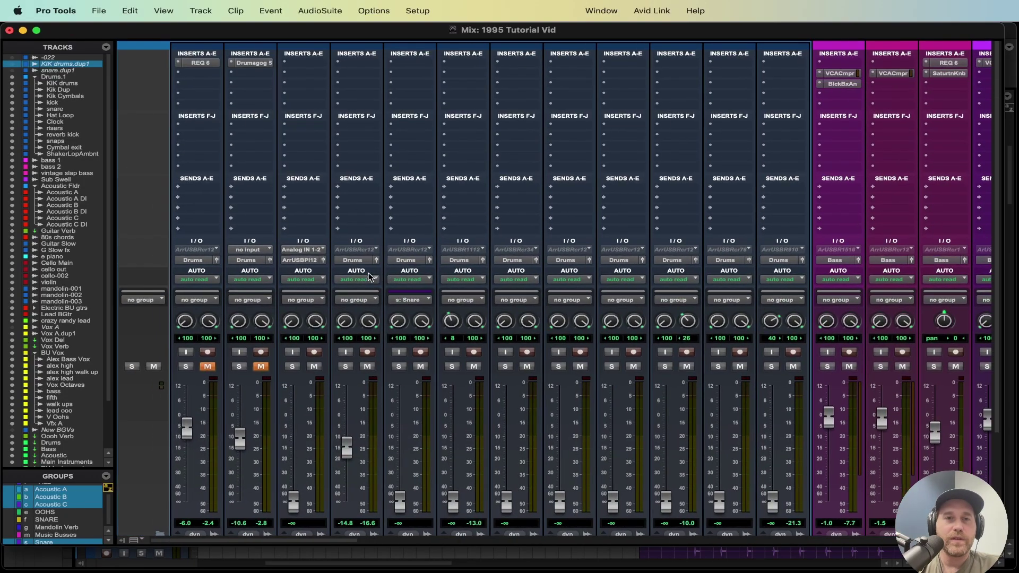
left_click(342, 90)
mouse_move(403, 76)
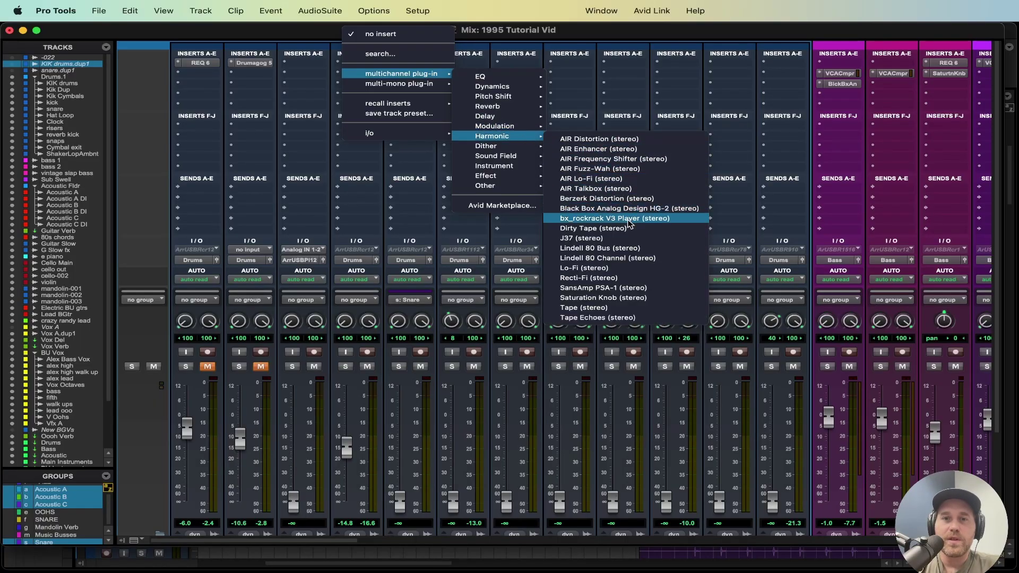
left_click(601, 230)
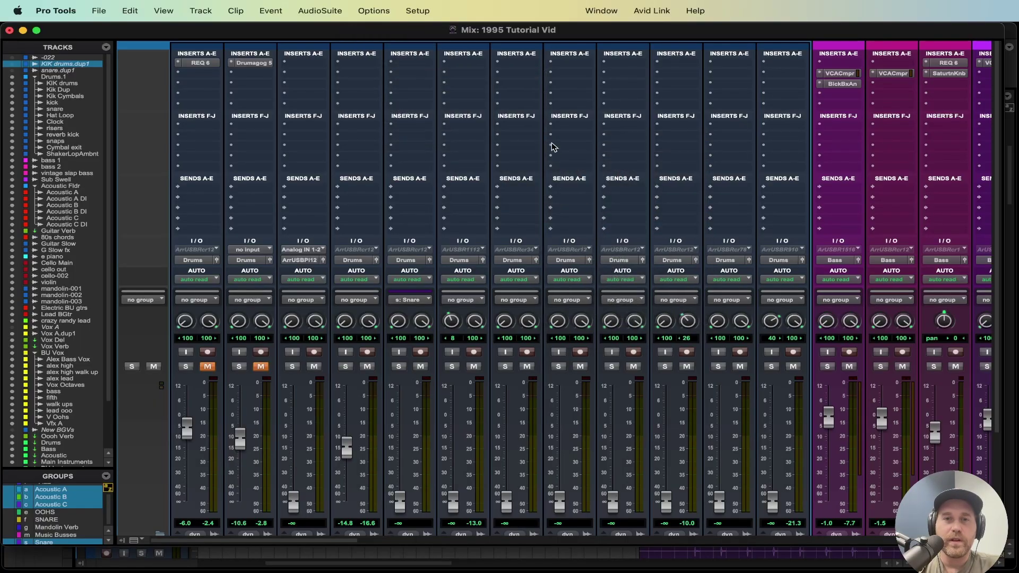
left_click_drag(446, 113, 451, 167)
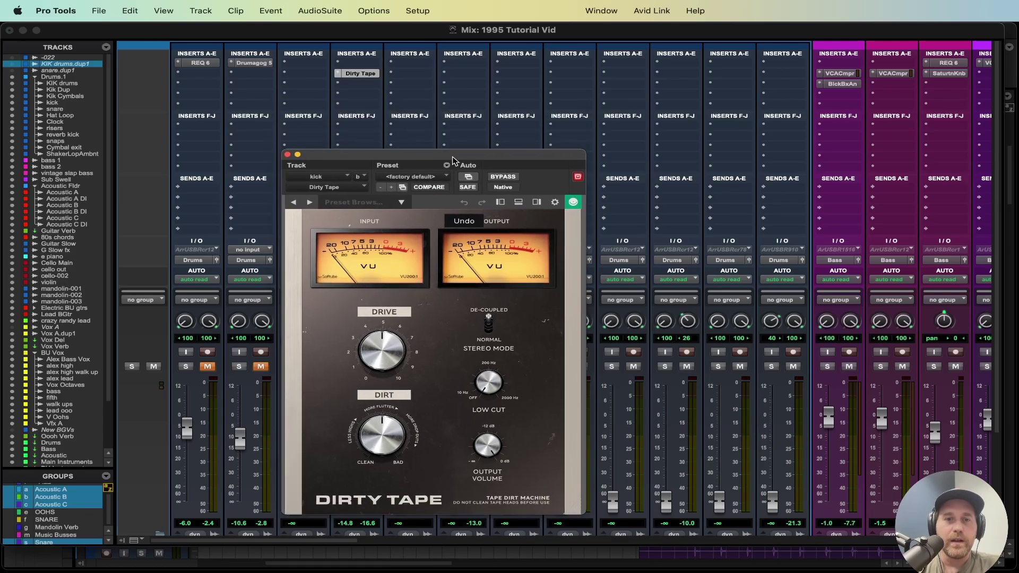
Raise Dirty Tape's Drive to about 7 and Dirt to 5.9 while the kick plays, and close the plug-in window.
left_click_drag(382, 352, 382, 314)
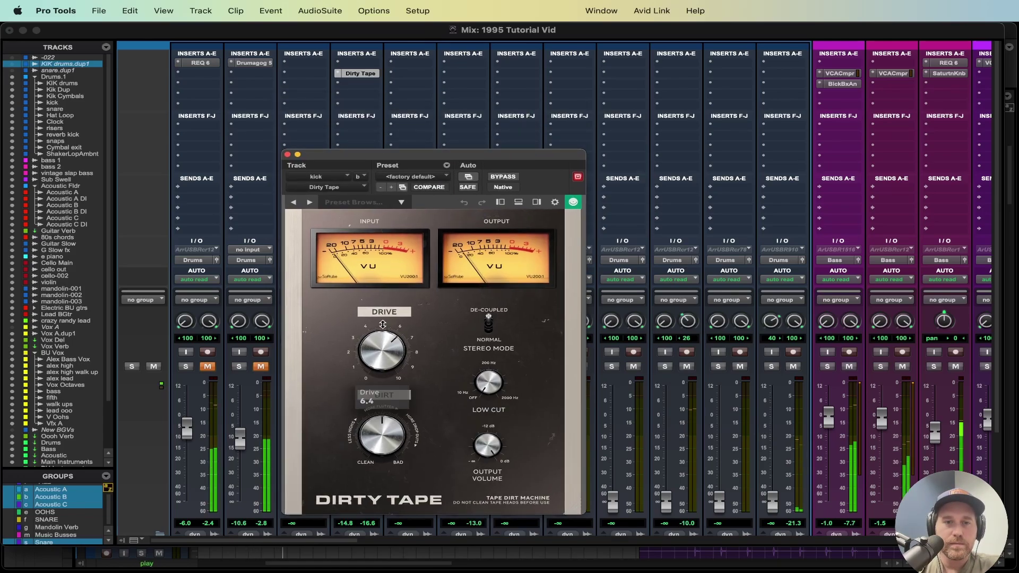
left_click_drag(387, 431, 386, 393)
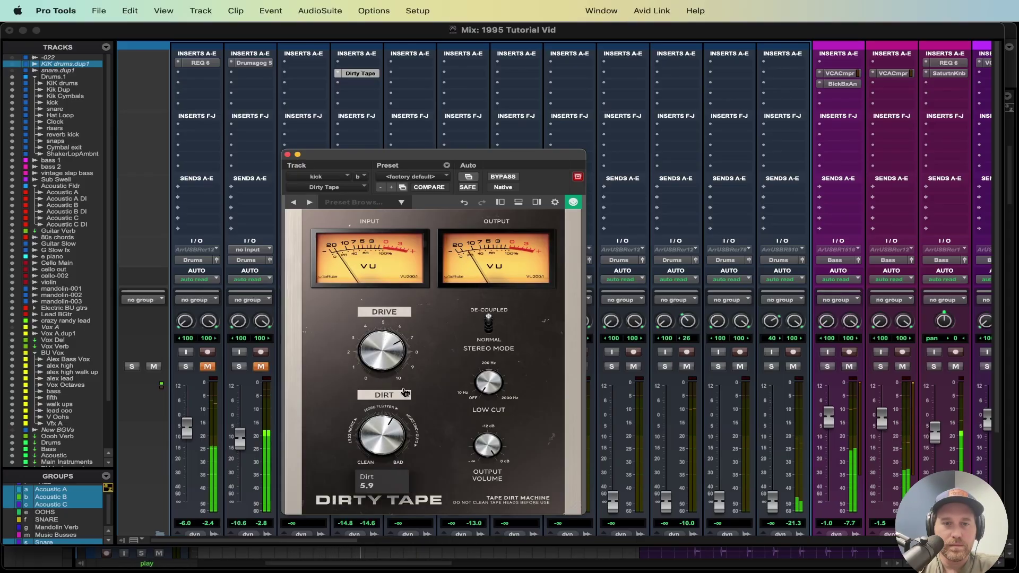
left_click(492, 327)
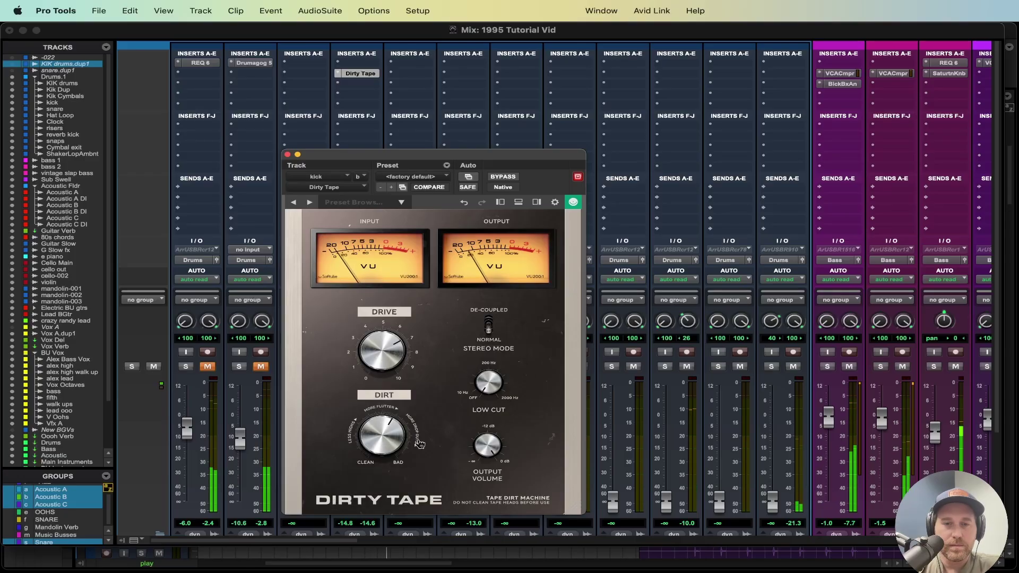
mouse_move(390, 348)
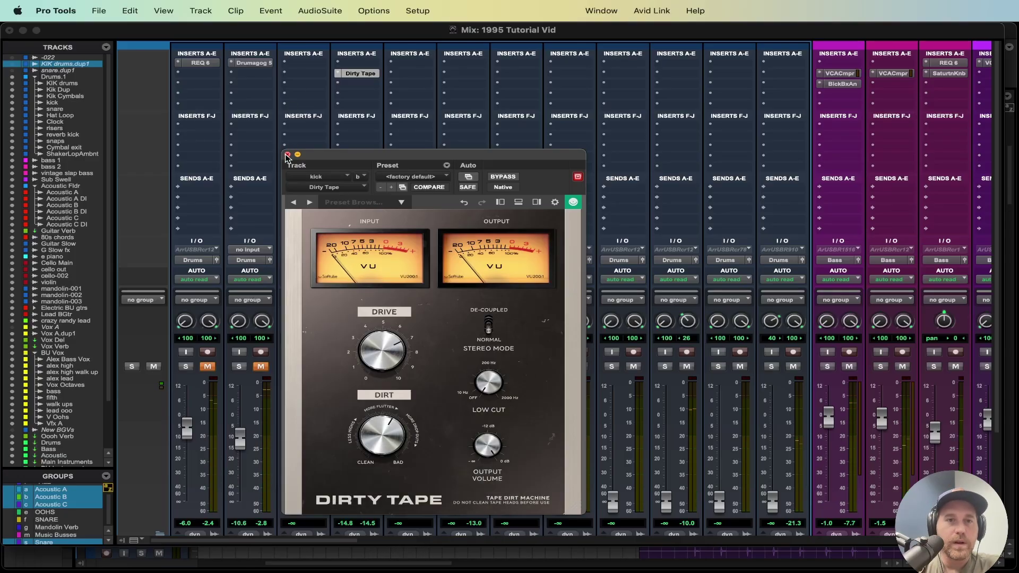
key("super+w")
Unmute KIK drums and Kik Dup and raise the kick fader to about -9.8 dB during playback.
scroll(362, 335, "down", 1)
scroll(363, 335, "down", 5)
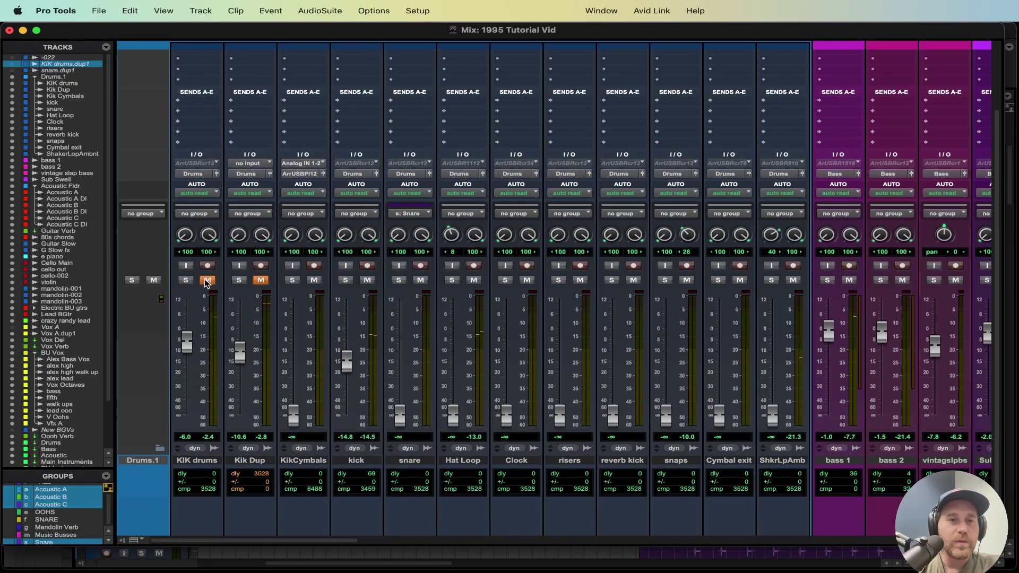
key("space")
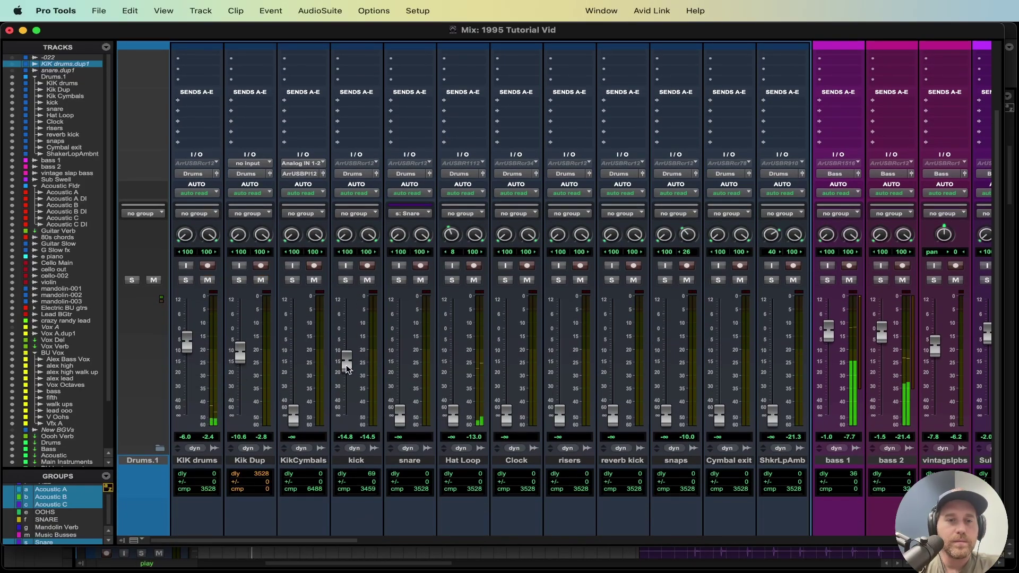
left_click_drag(348, 370, 345, 355)
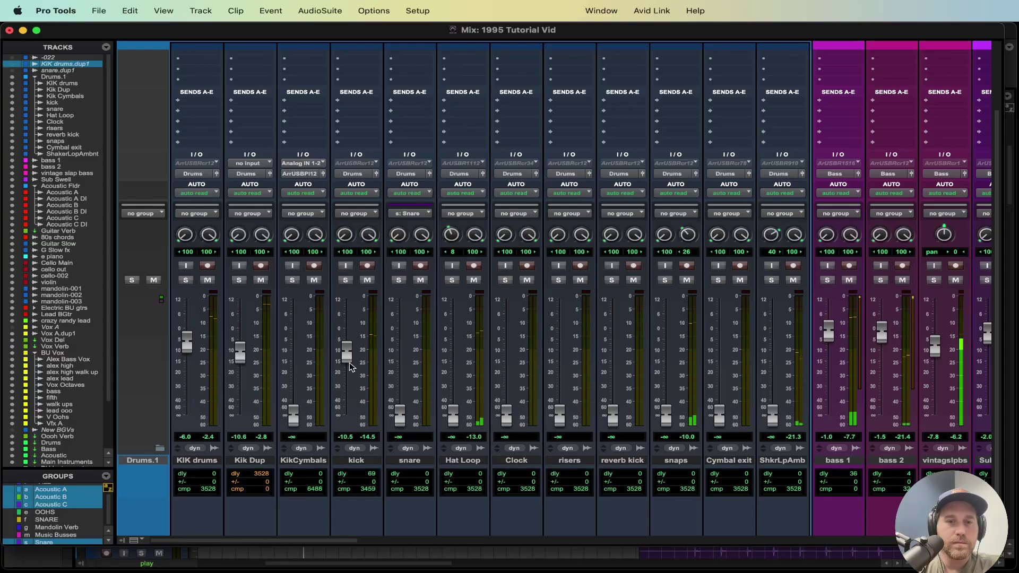
left_click_drag(347, 350, 349, 345)
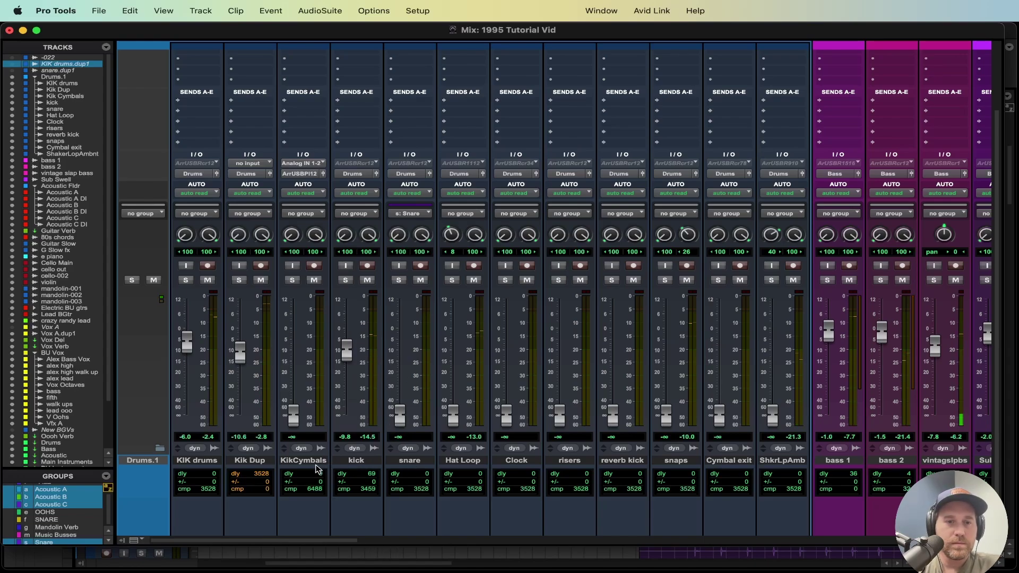
Move the Kik Cymbals track between snaps and Cymbal exit, and select the snare track.
left_click_drag(311, 464, 698, 467)
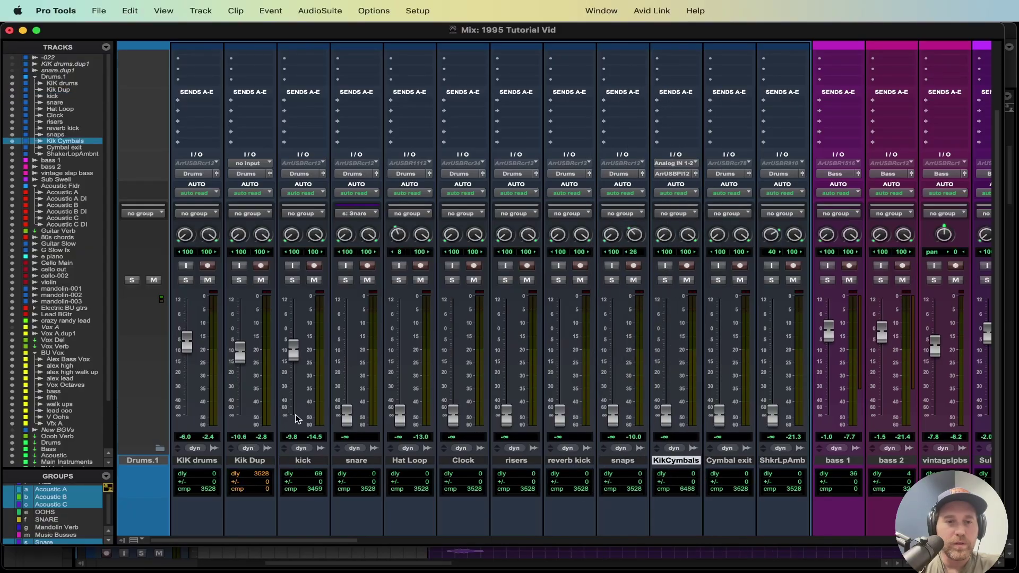
left_click(304, 461)
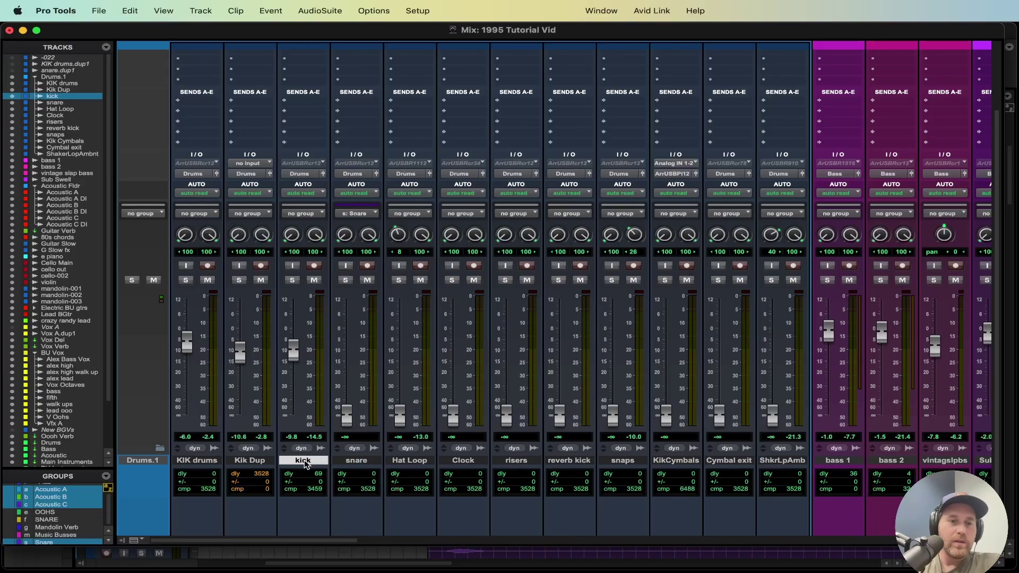
left_click(366, 460)
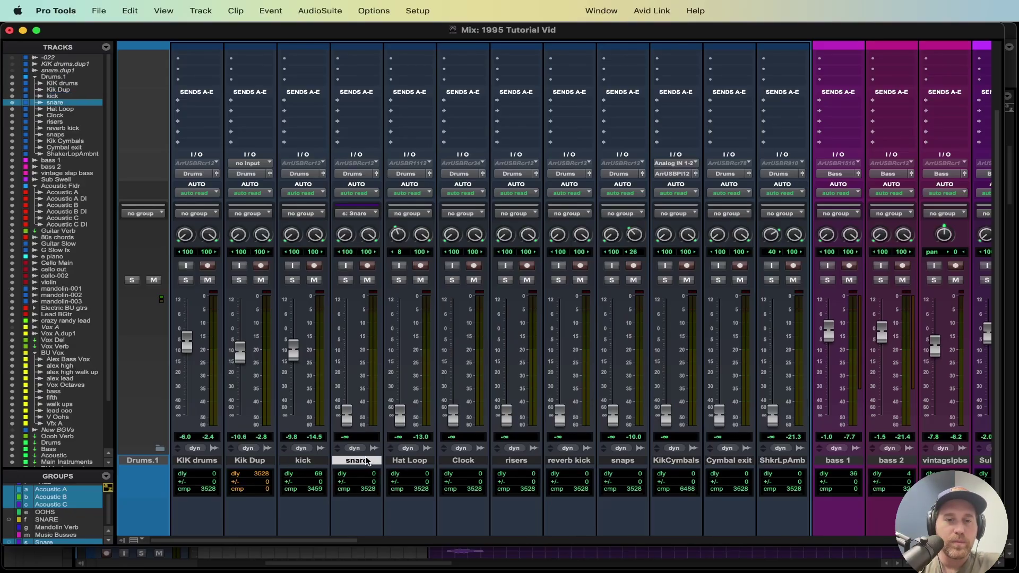
left_click(308, 462)
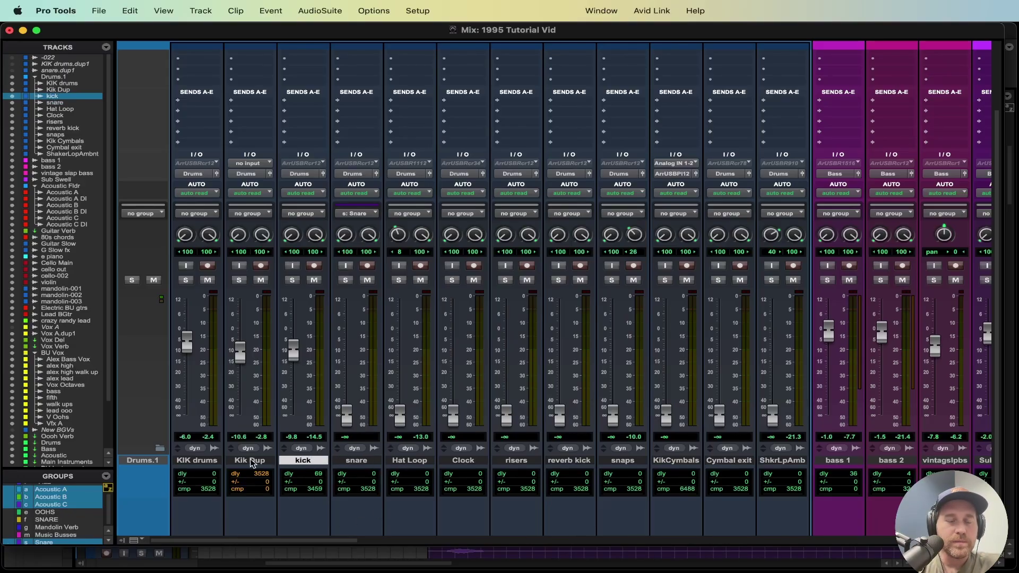
left_click(214, 461)
left_click(320, 461)
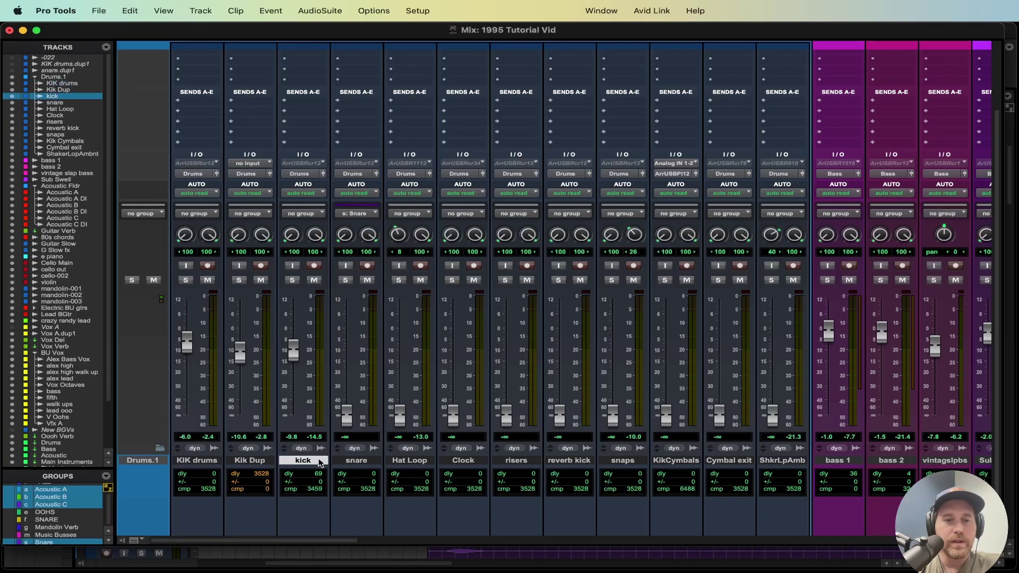
left_click(254, 462, "shift")
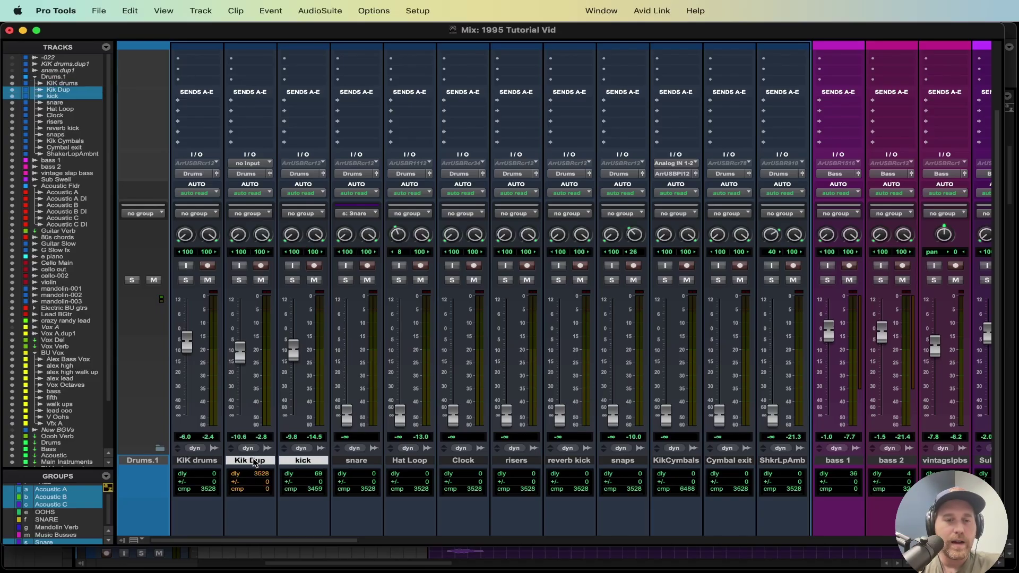
left_click(205, 461, "shift")
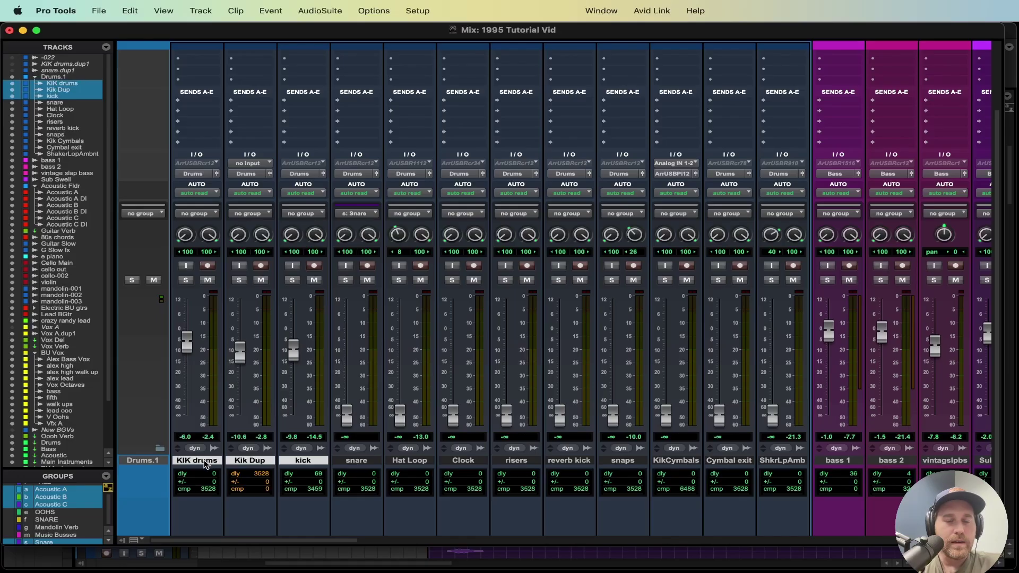
left_click(352, 464, "shift")
left_click(392, 461)
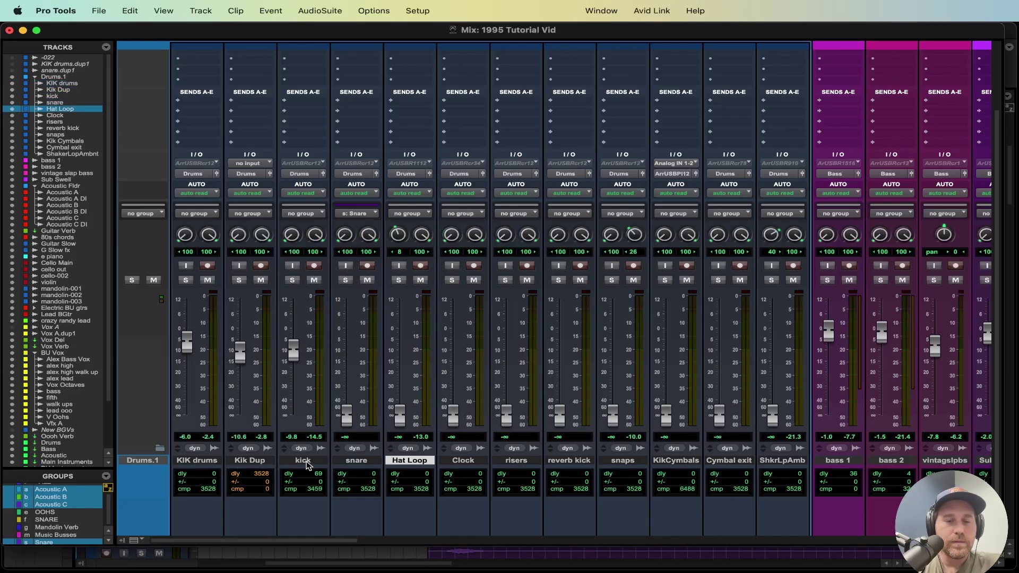
Group the KIK drums, Kik Dup and kick tracks as a Mix/Edit group named Kick Drum with ID k.
left_click(304, 461)
left_click(196, 462, "shift")
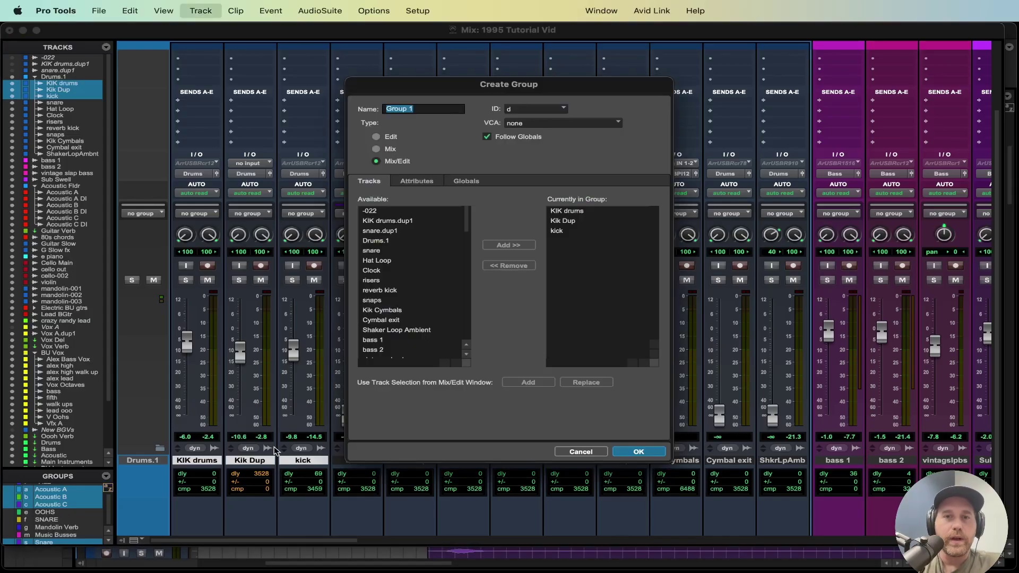
type("Kick Drum")
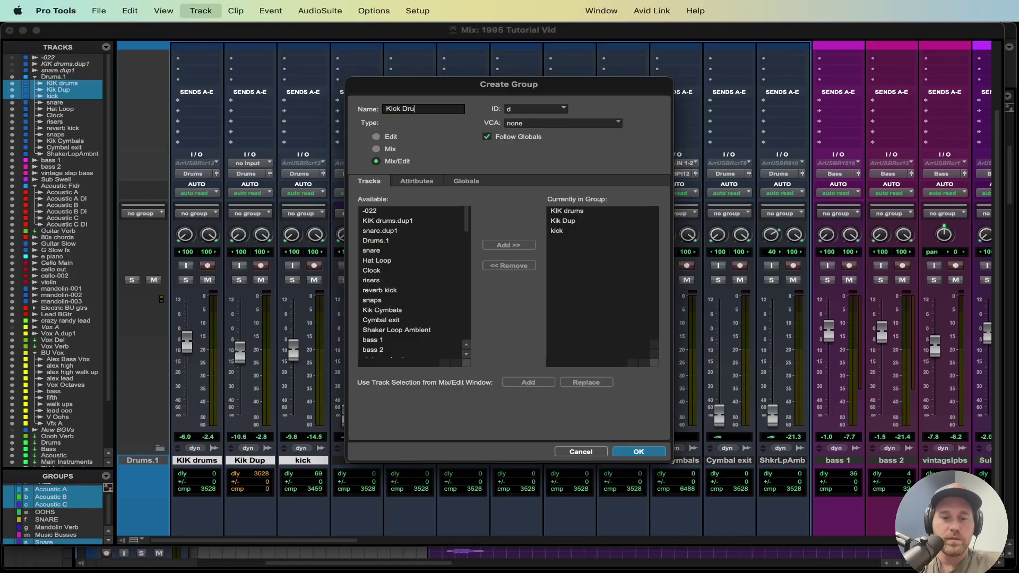
left_click(540, 110)
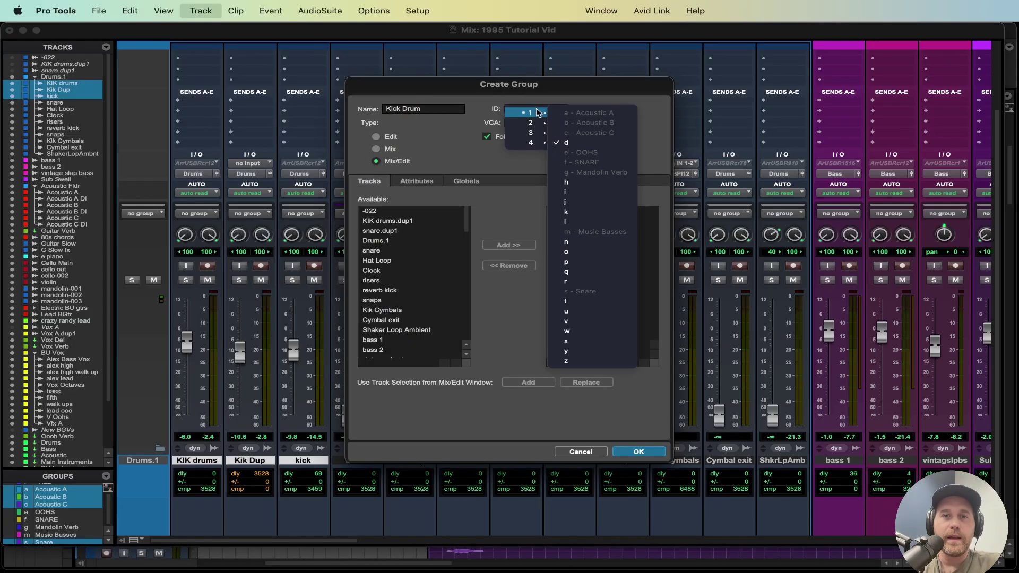
left_click(583, 213)
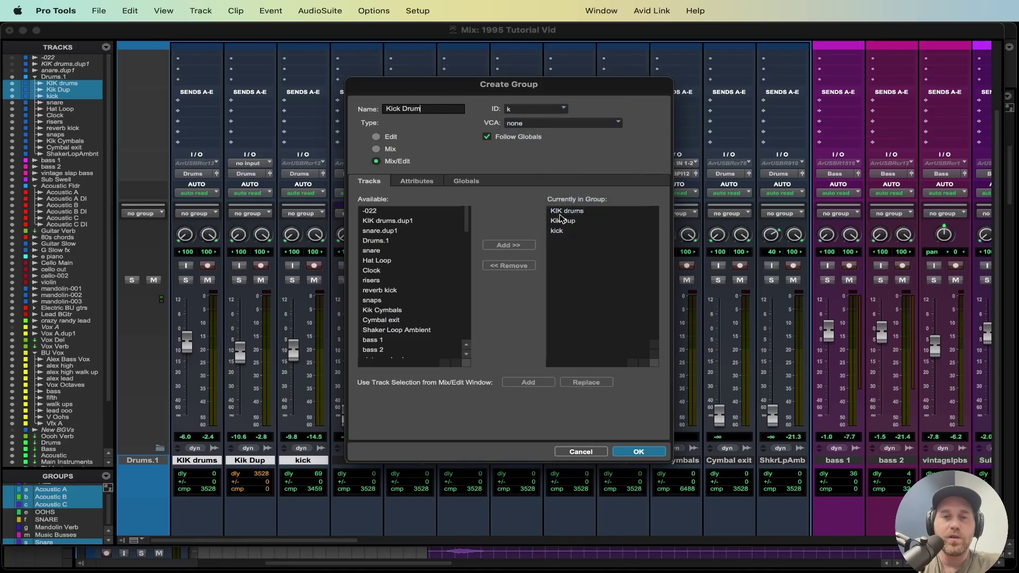
left_click(637, 452)
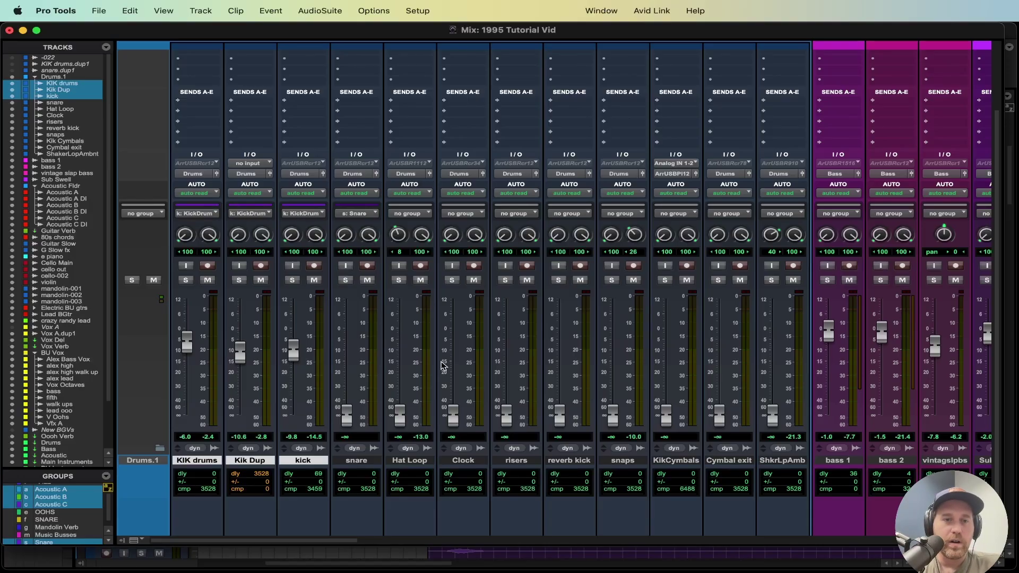
Move the grouped kick faders together, leaving KIK drums at -6.3 dB, Kik Dup at -10.9 dB and kick at -10.1 dB.
left_click_drag(189, 348, 191, 391)
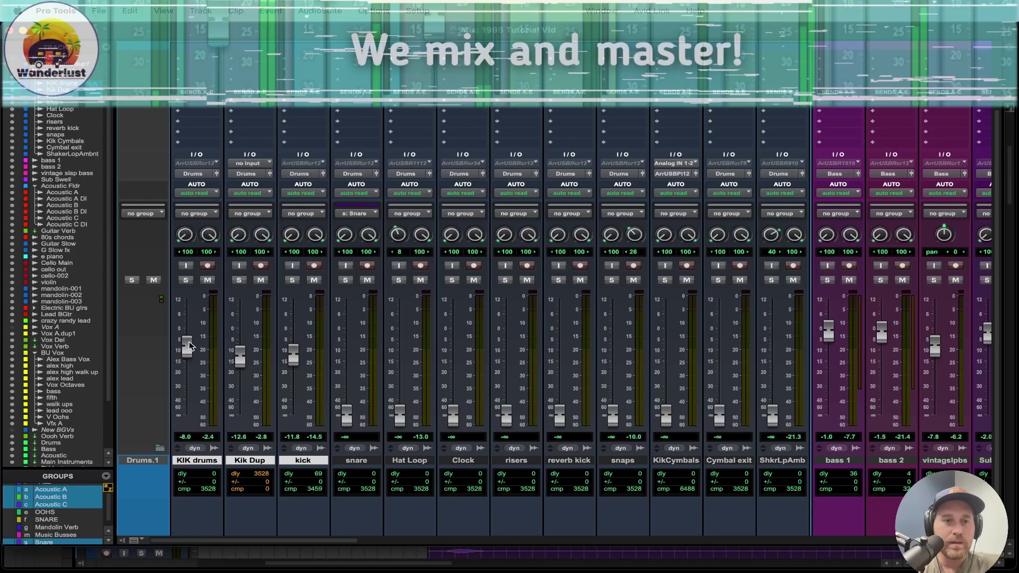
key("k")
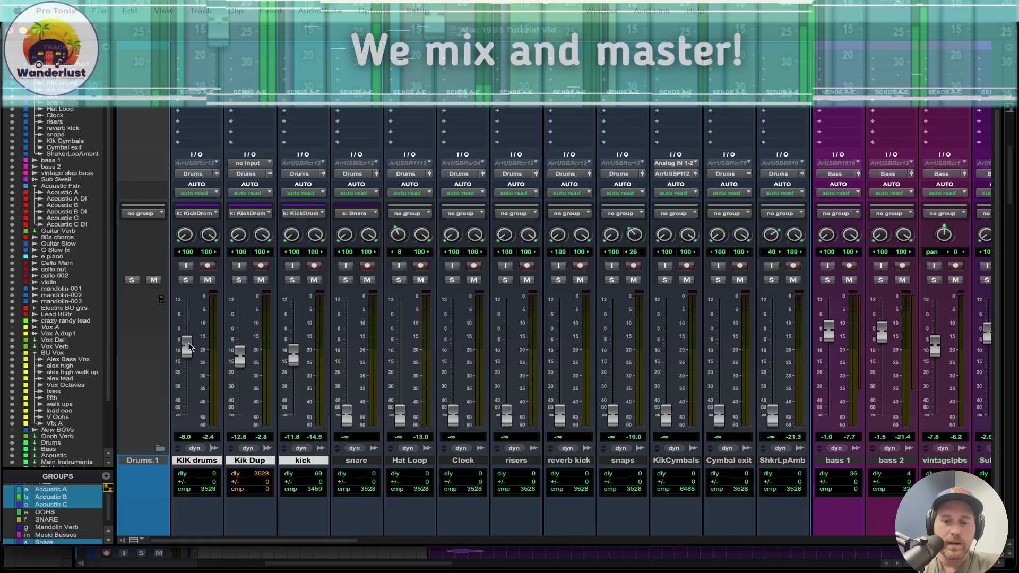
left_click_drag(189, 348, 190, 324)
Suspend the Kick Drum group to try Kik Dup alone at -9.0 dB, and undo the fader change with the group re-enabled.
key("k")
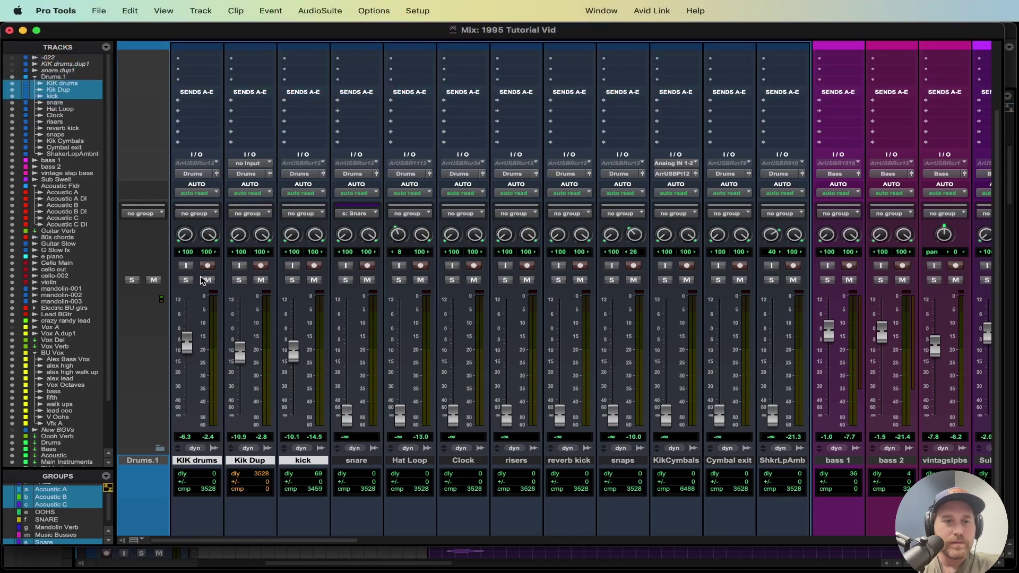
left_click_drag(240, 356, 240, 351)
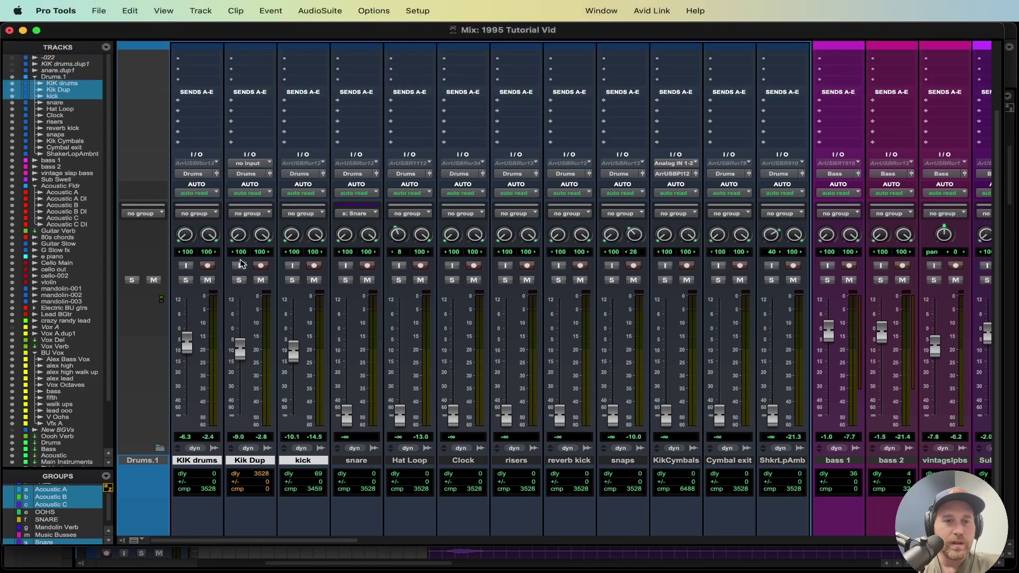
key("super+z")
key("super+z")
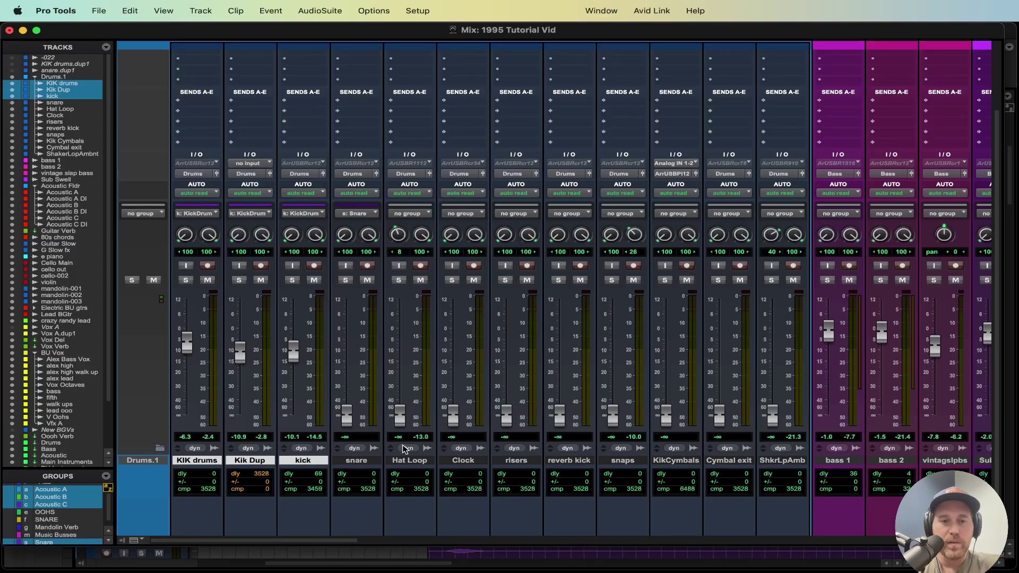